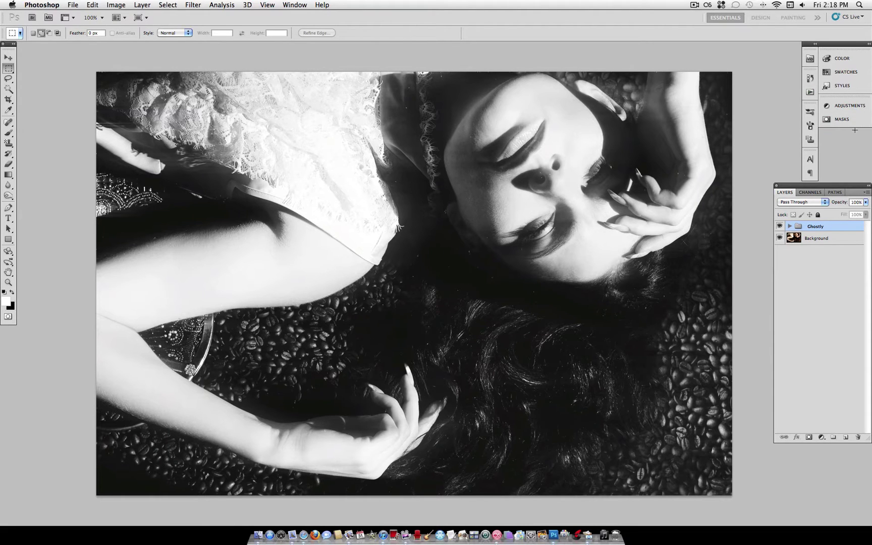
Step: Compare the photo with the Ghostly group hidden and shown, then review the Ghostly action's recorded steps
click(779, 226)
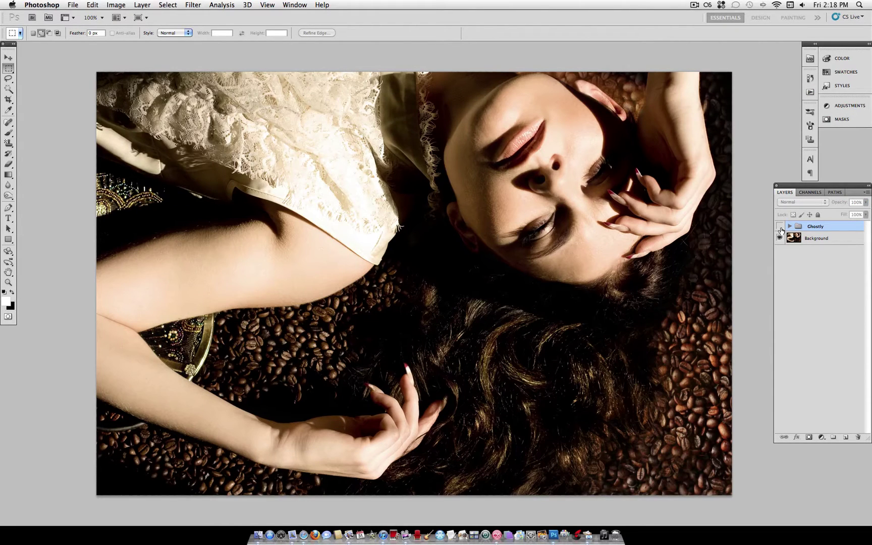
click(780, 227)
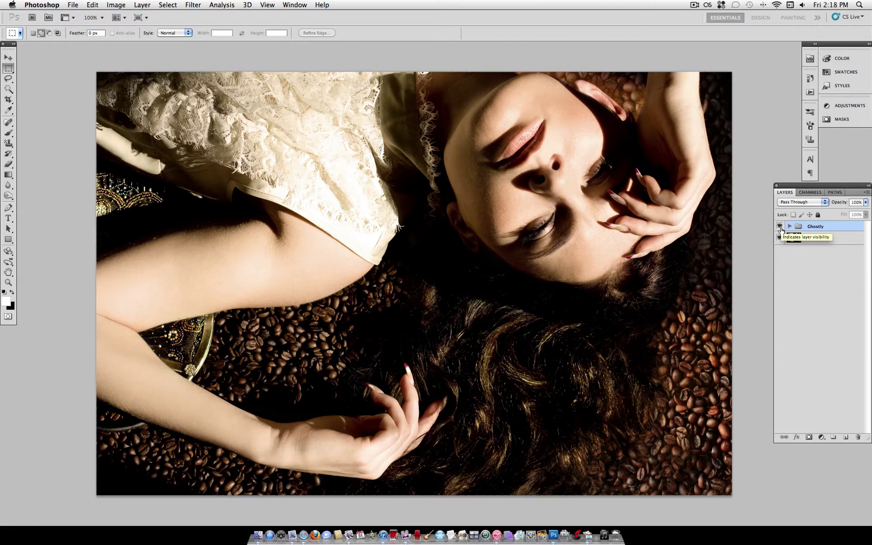
click(810, 92)
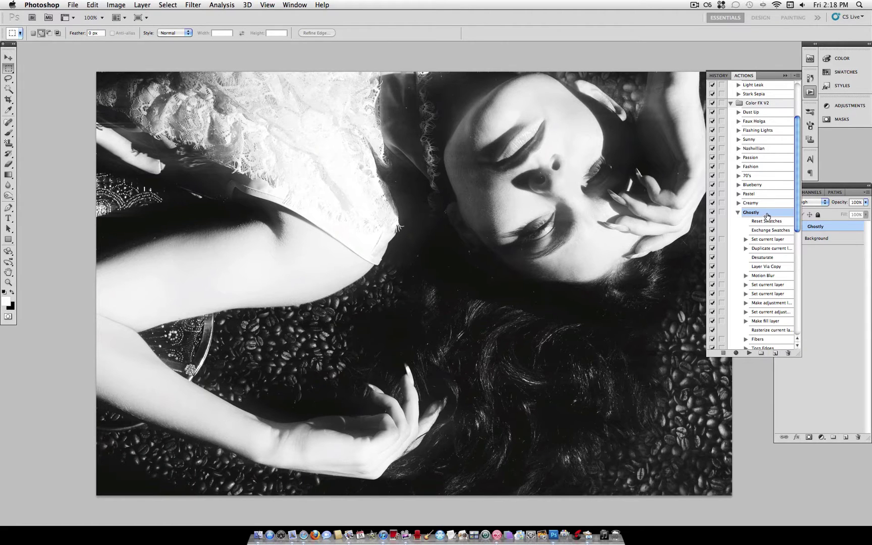
scroll(765, 214, down, 1)
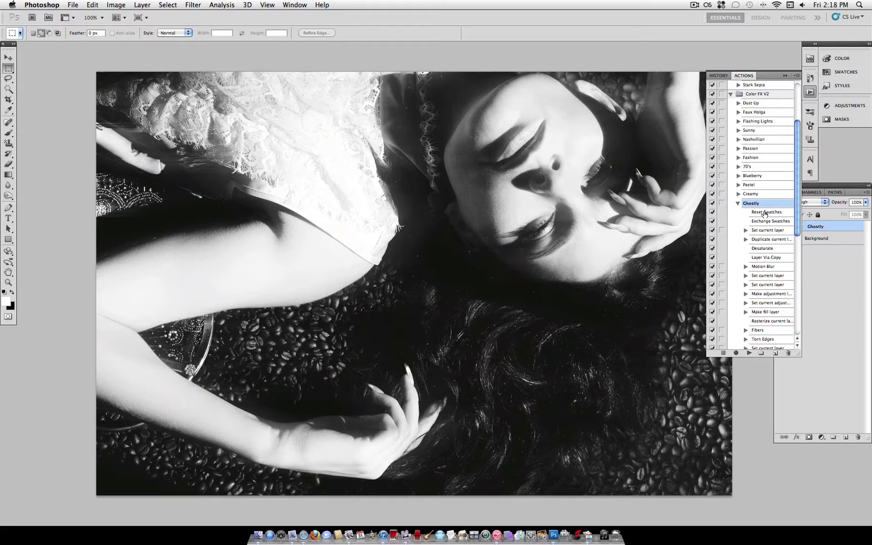
scroll(760, 209, down, 2)
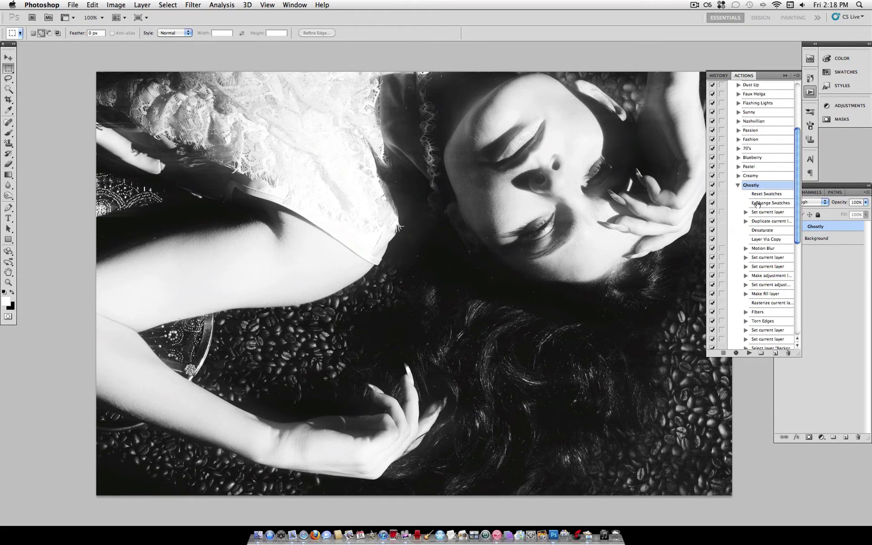
scroll(755, 195, down, 2)
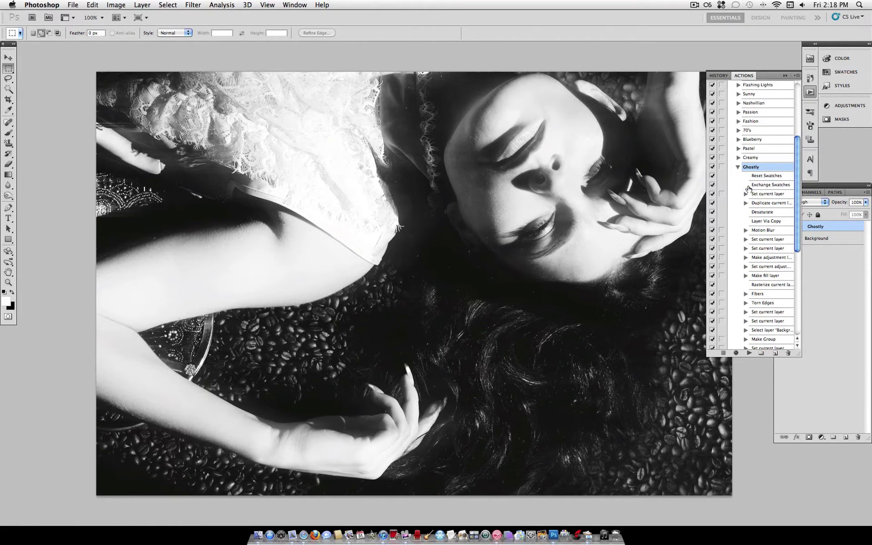
scroll(753, 202, down, 2)
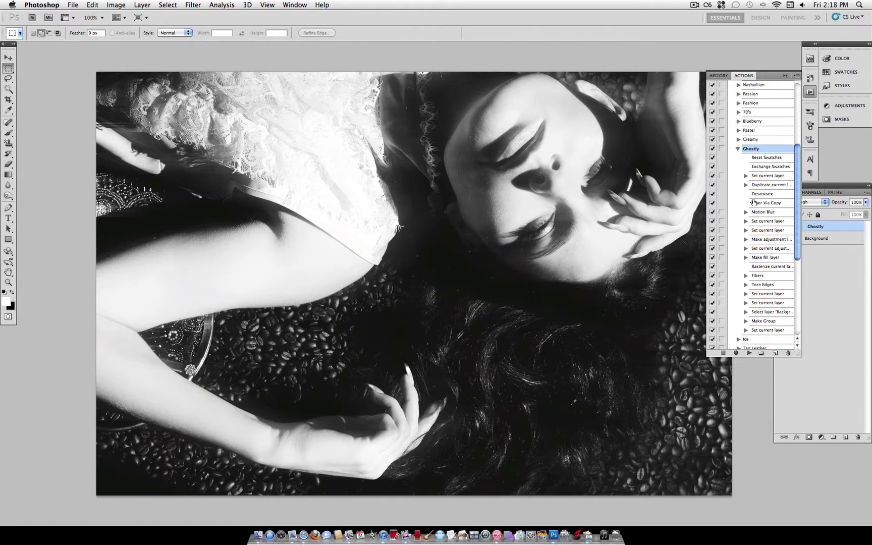
Step: Delete the Ghostly group and duplicate the Background layer as Background copy
click(809, 92)
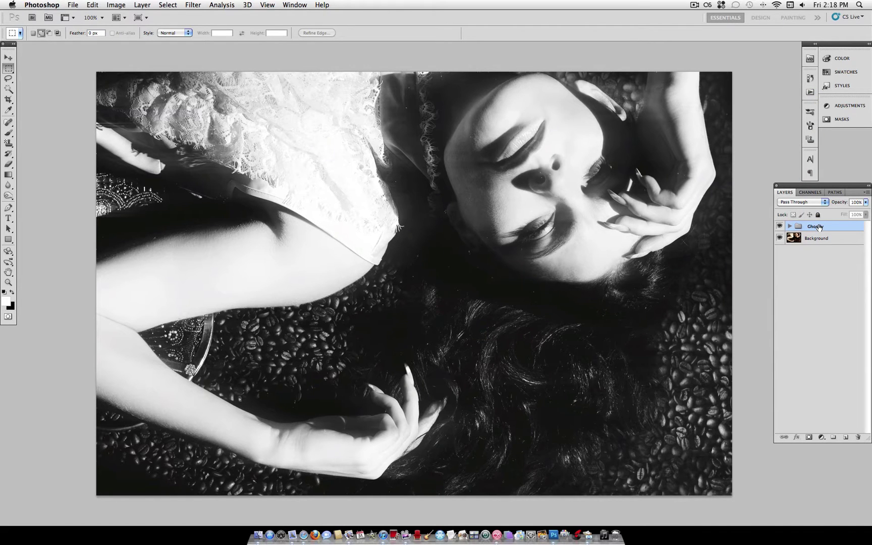
drag(817, 228, 858, 437)
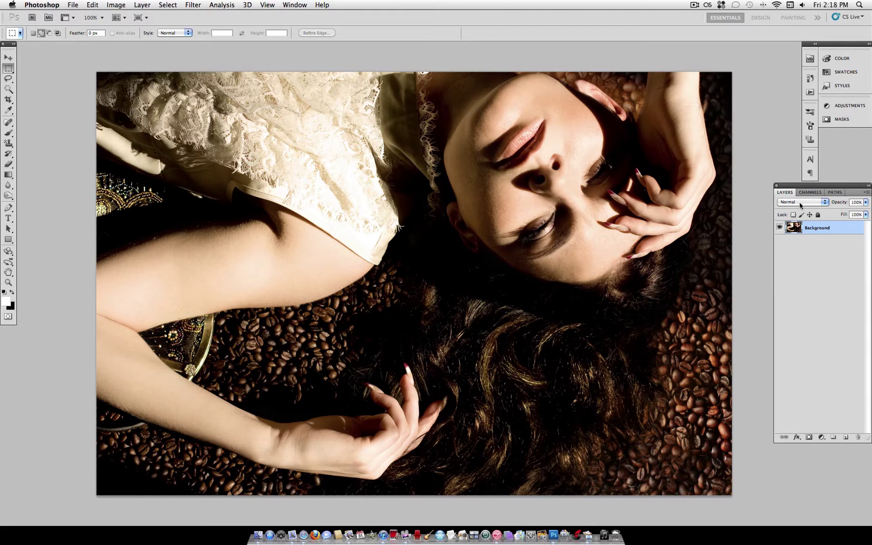
right_click(810, 228)
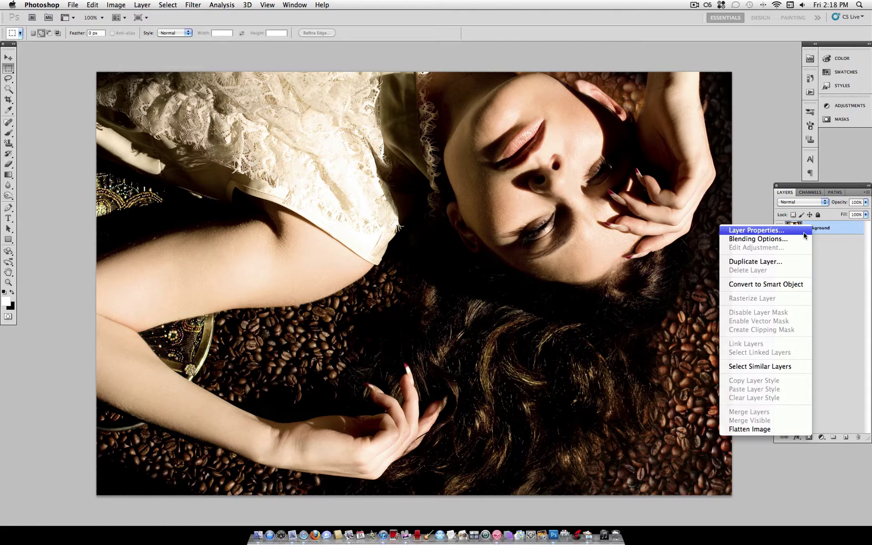
click(789, 263)
click(523, 232)
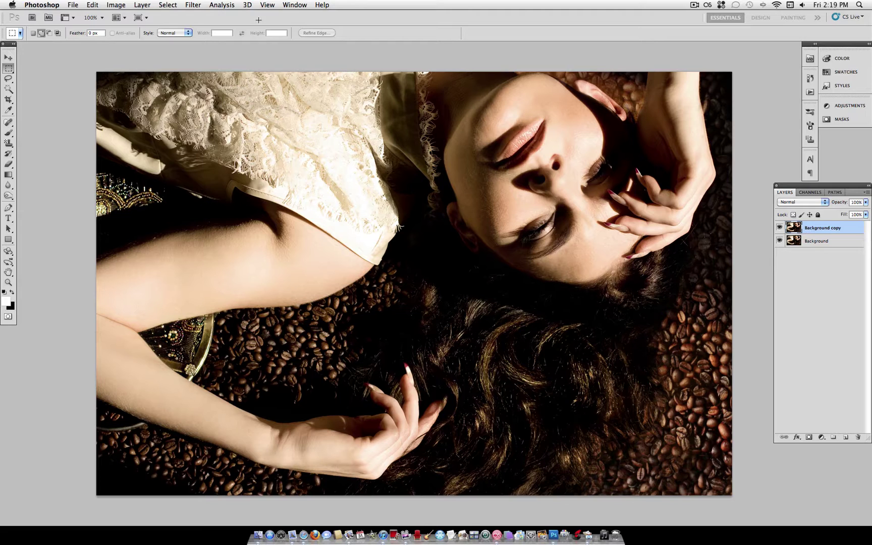
Step: Desaturate Background copy to black and white with Image > Adjustments > Desaturate
click(116, 5)
mouse_move(121, 36)
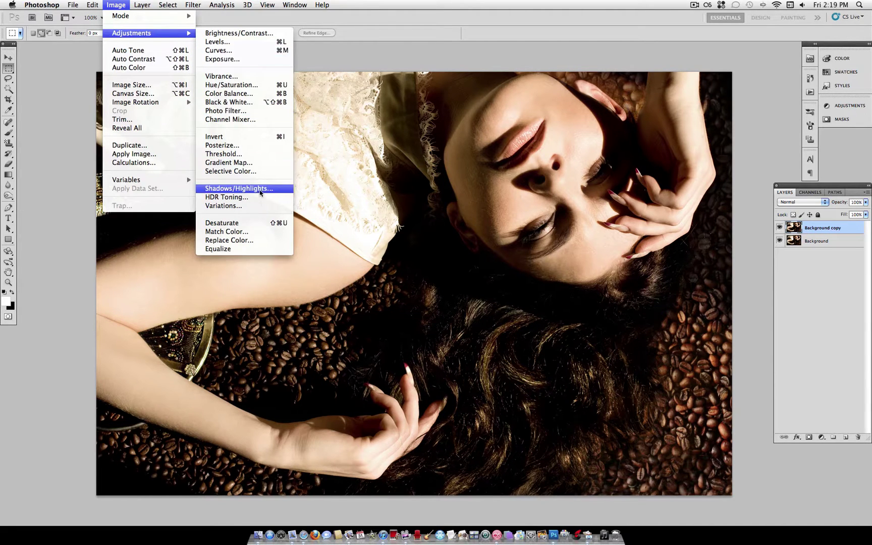
click(270, 223)
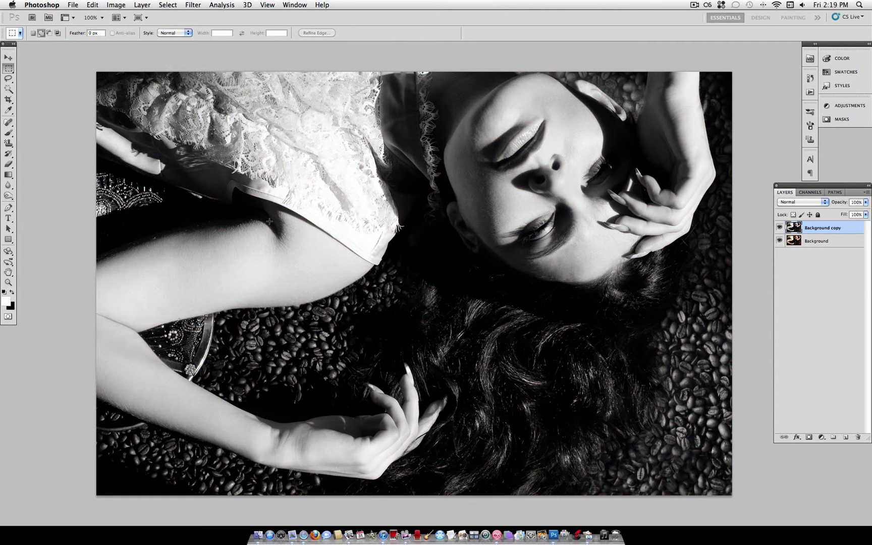
key(u)
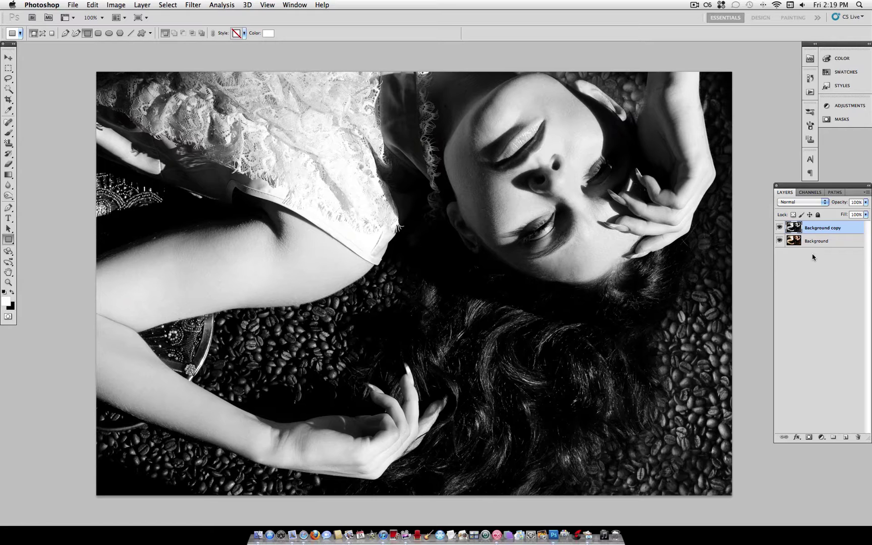
Step: Duplicate Background copy into Background copy 2 and set up a Motion Blur at 0° angle, 559 pixels
right_click(806, 231)
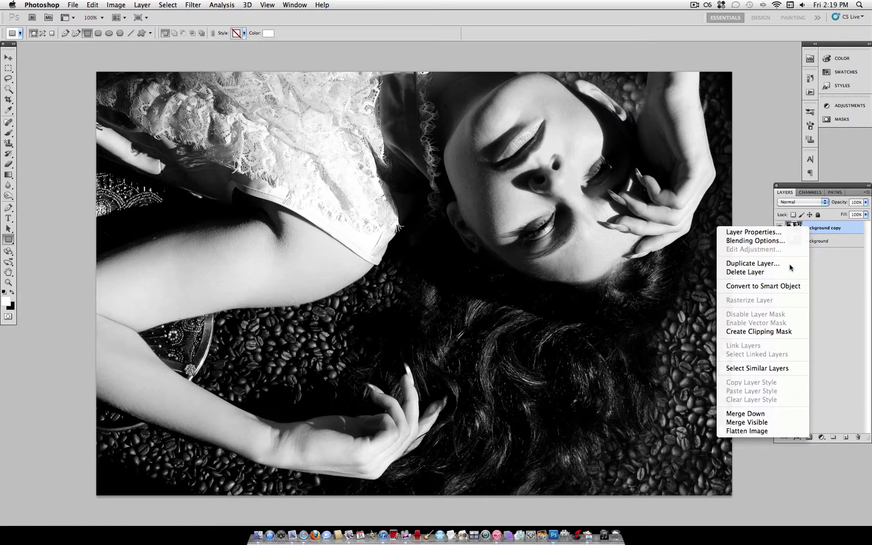
click(787, 261)
click(524, 234)
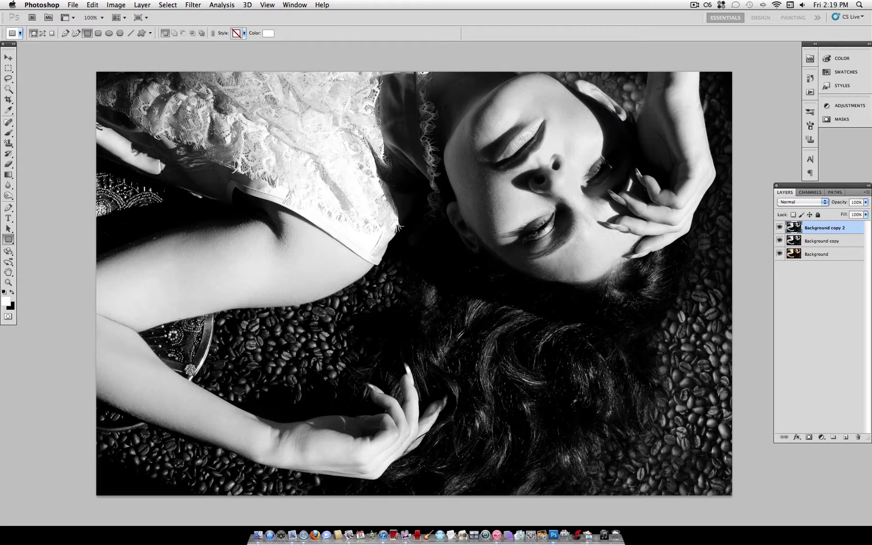
click(194, 4)
mouse_move(237, 102)
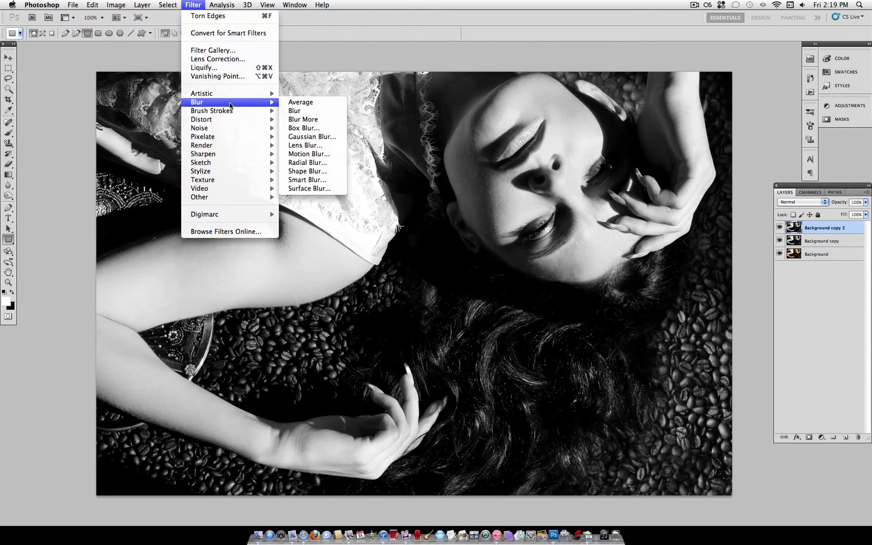
click(329, 154)
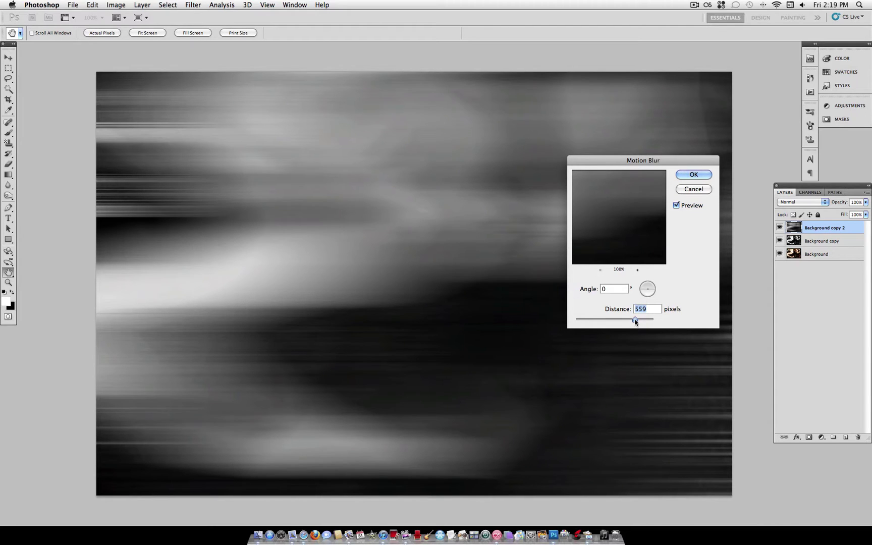
Step: Apply the 559-pixel motion blur and set Background copy 2 to Screen blending
click(707, 174)
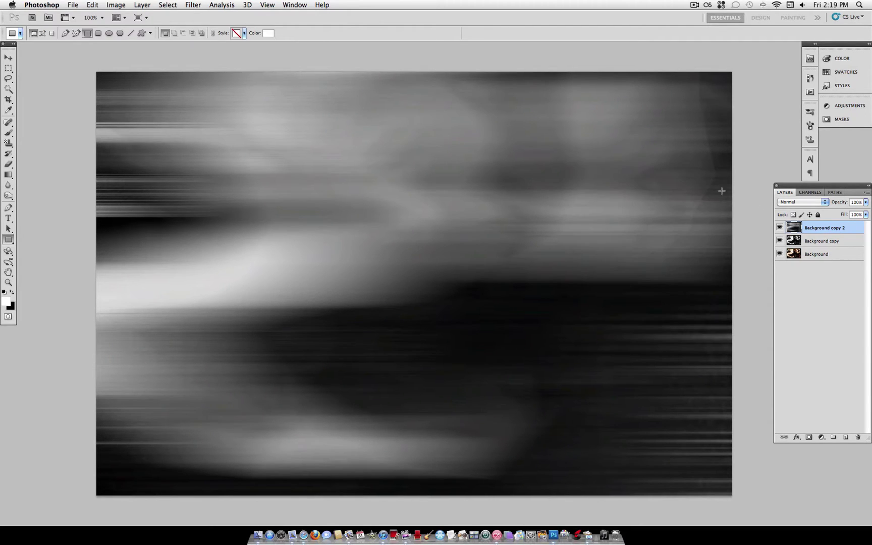
click(821, 204)
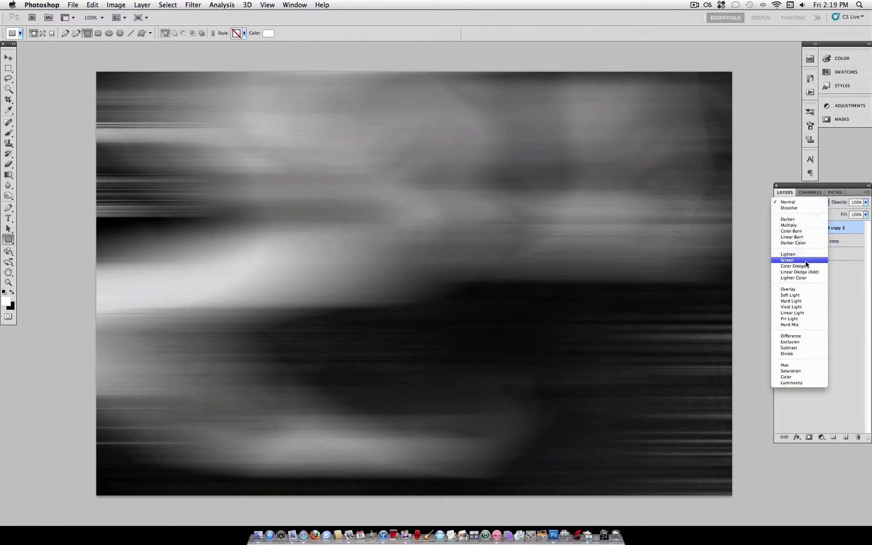
click(789, 260)
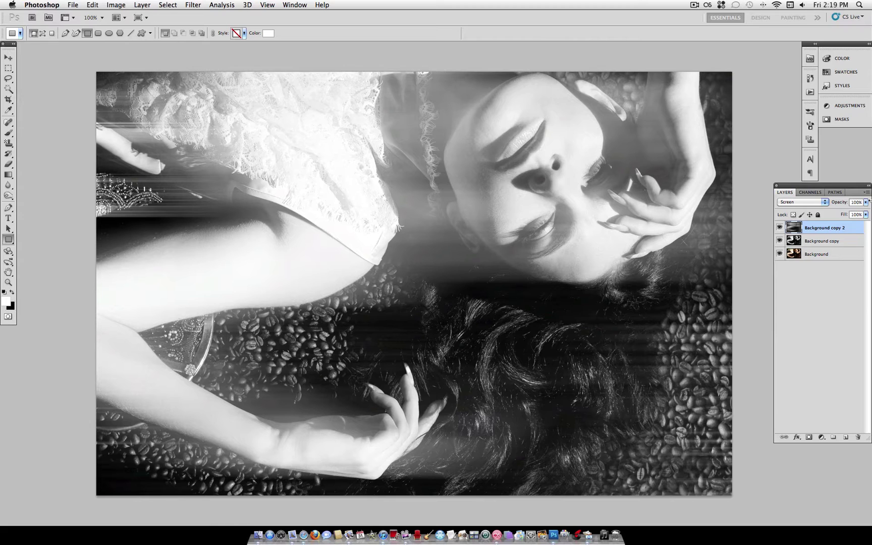
Step: Lower the screened glow layer's opacity to 56%
drag(867, 206, 846, 213)
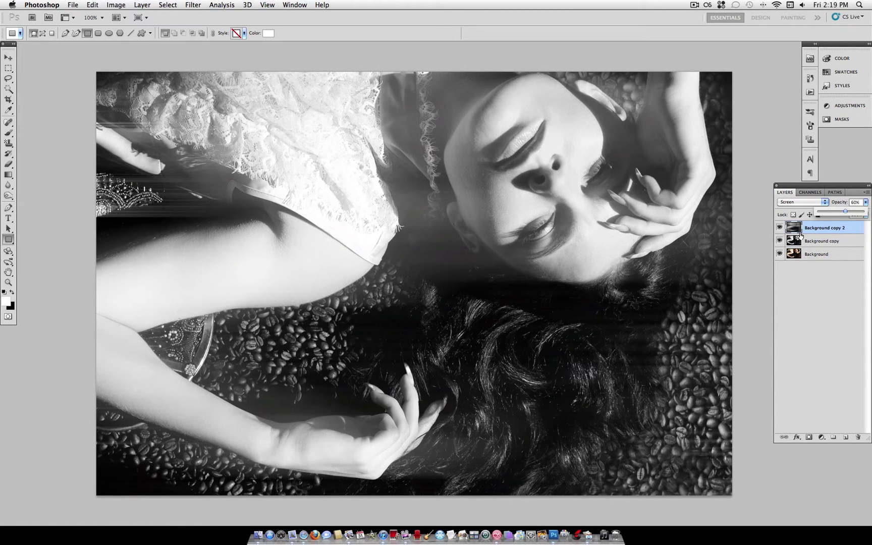
click(826, 233)
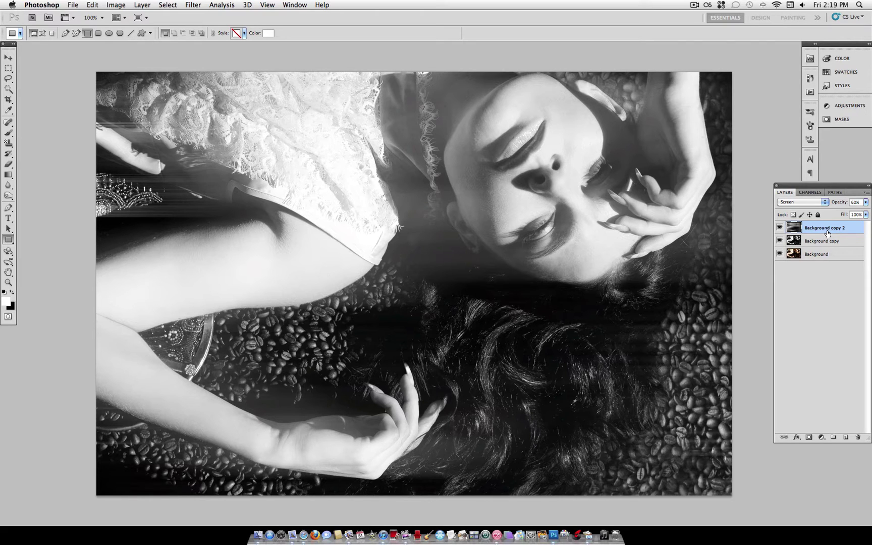
click(865, 202)
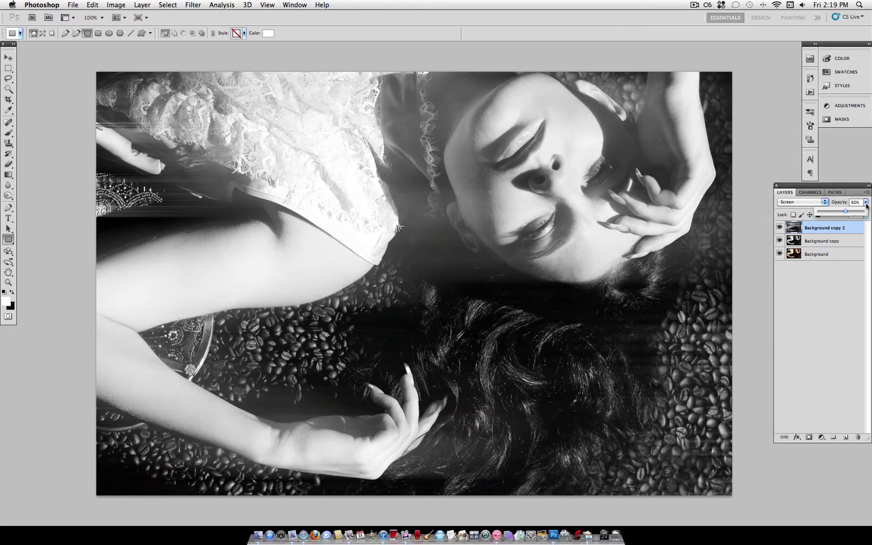
drag(844, 214, 843, 214)
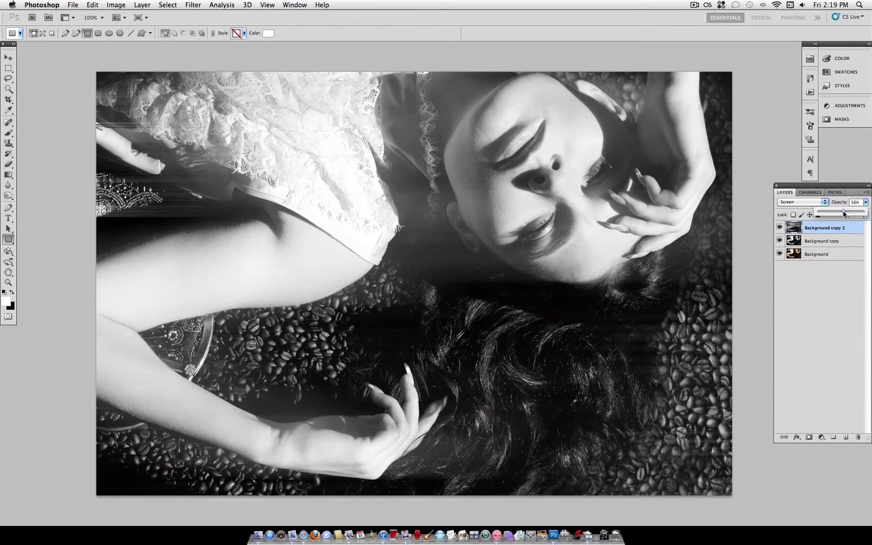
click(824, 227)
Step: Add a Curves 1 adjustment layer and raise its black point to lift the shadows
click(145, 4)
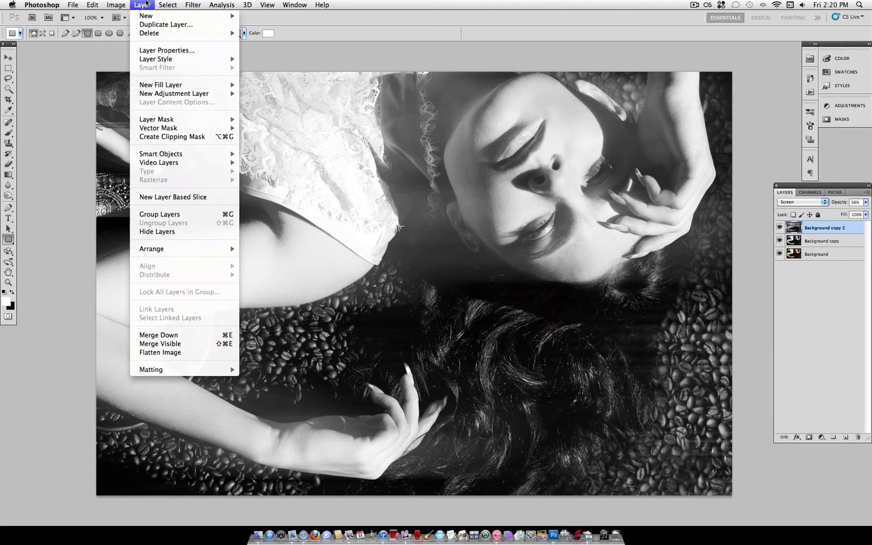
mouse_move(229, 94)
click(298, 114)
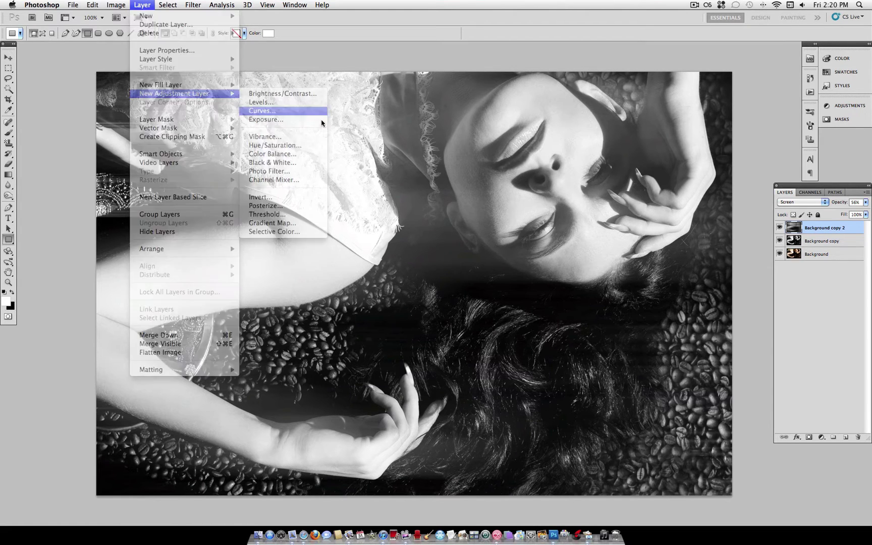
key(Return)
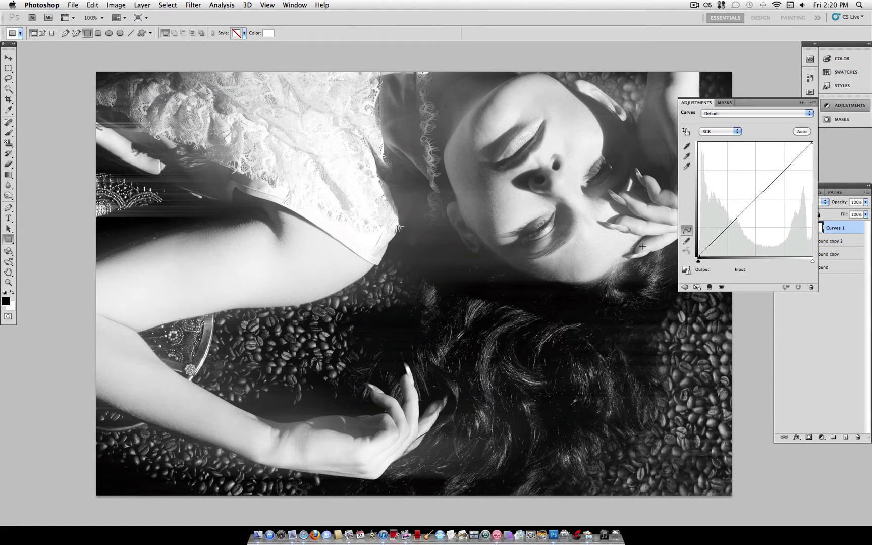
click(698, 256)
drag(698, 256, 698, 245)
Step: Shape the RGB curve with midtone, highlight and shadow points for softer darks and brighter highlights
click(714, 270)
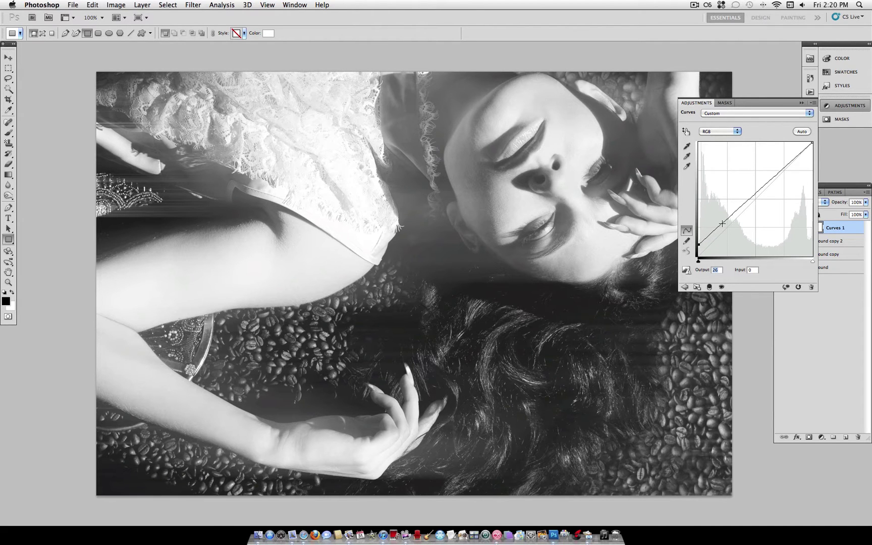
drag(727, 219, 723, 237)
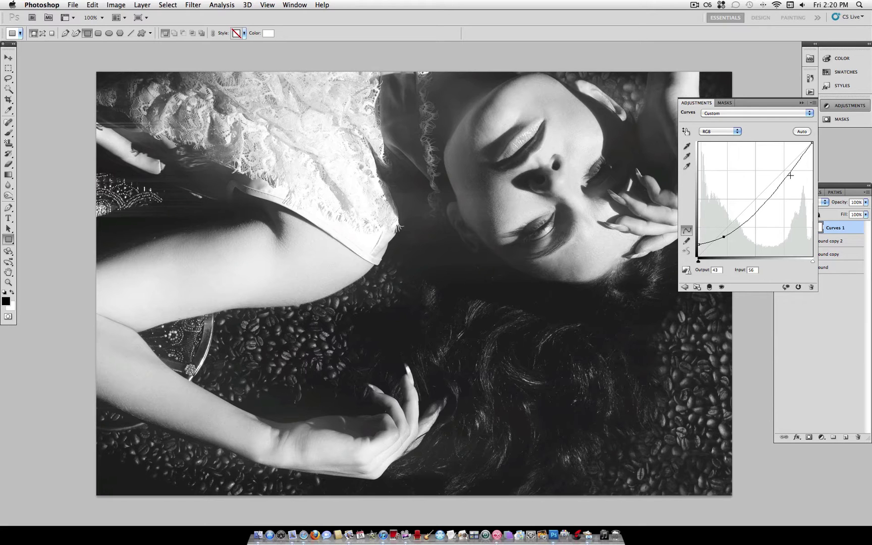
drag(790, 175, 783, 171)
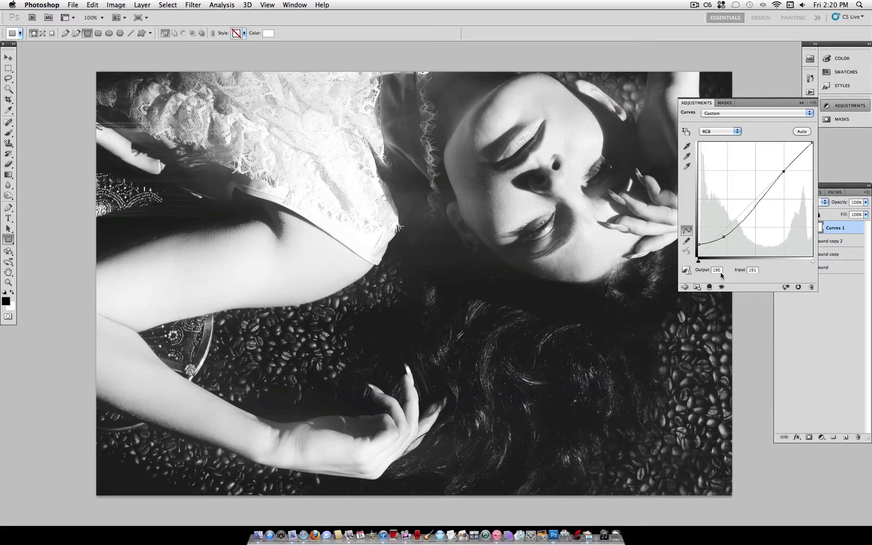
click(748, 270)
drag(723, 238, 729, 236)
drag(729, 236, 728, 234)
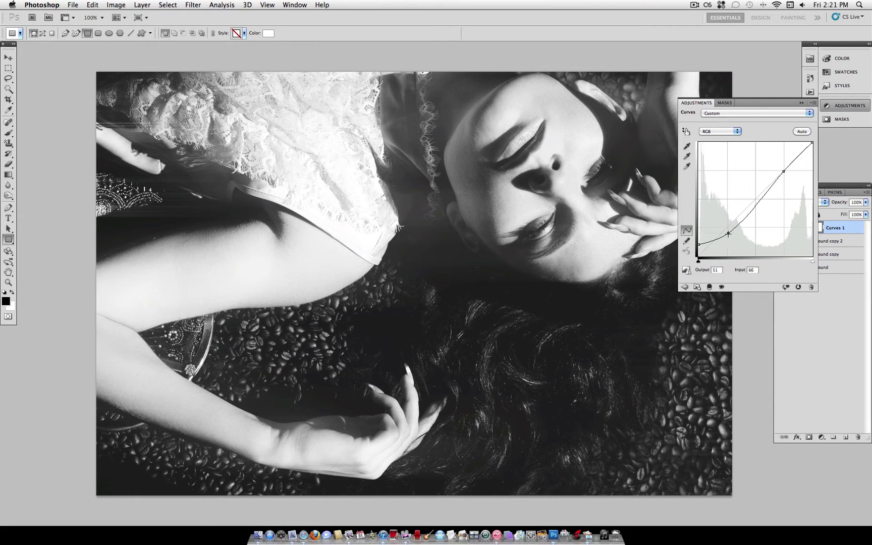
Step: Add a Color Fill 1 solid-colour layer in dark grey #383838 over the portrait
click(840, 233)
key(x)
drag(558, 152, 536, 140)
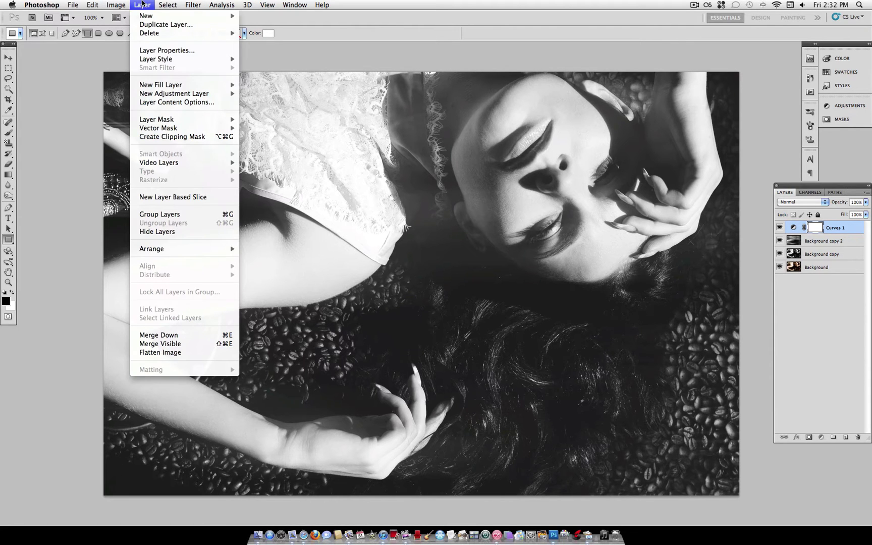
mouse_move(207, 85)
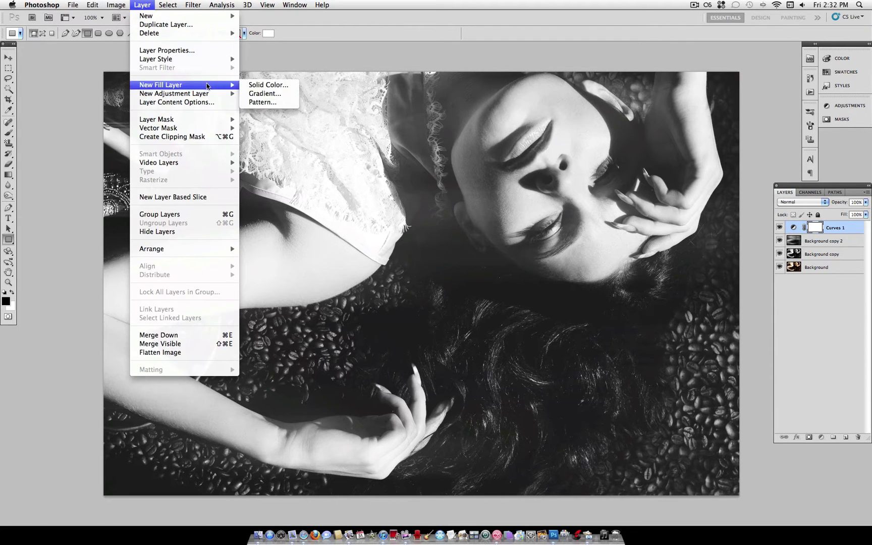
click(295, 86)
click(512, 236)
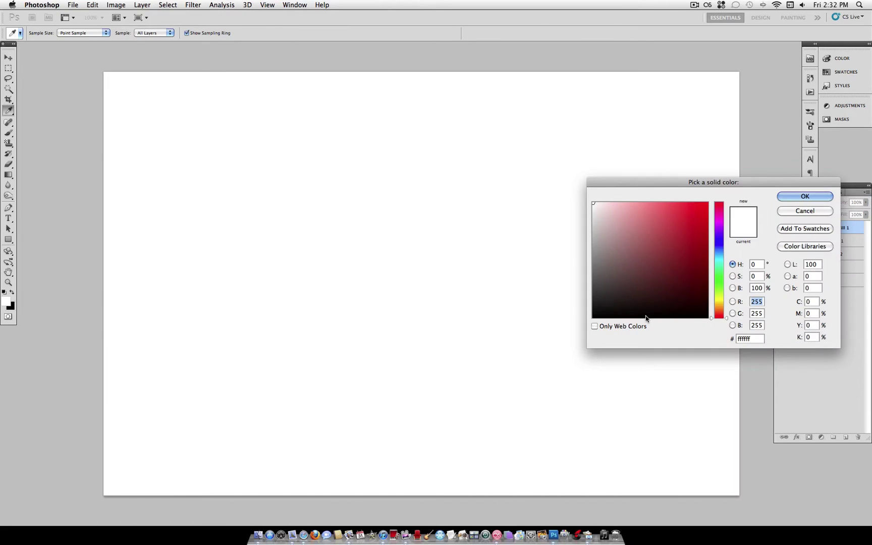
drag(604, 311, 579, 292)
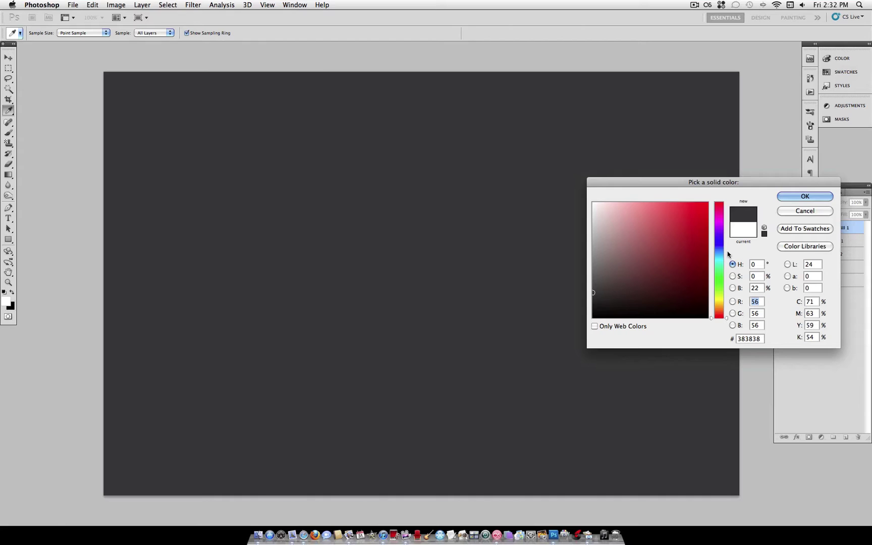
click(761, 339)
click(805, 196)
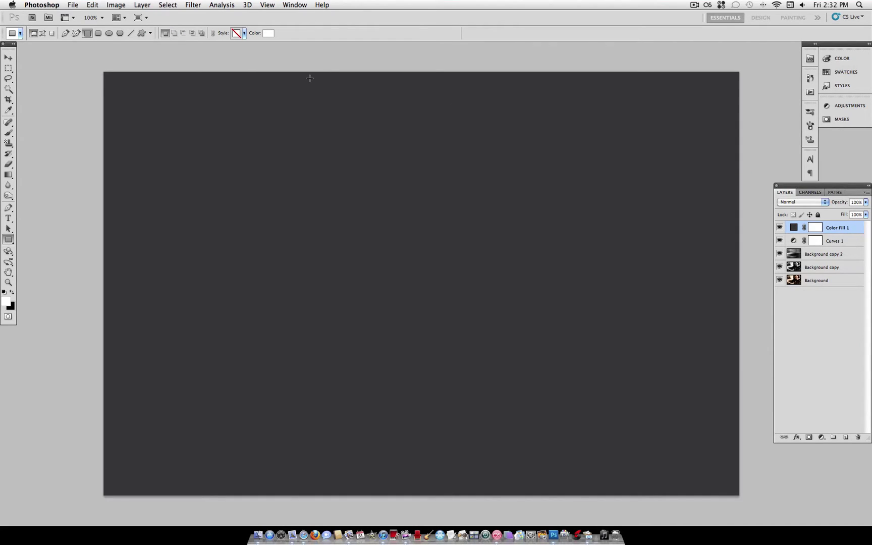
Step: Reset the colours and swap them so white is foreground and black is background
click(4, 293)
click(13, 295)
click(12, 293)
click(13, 292)
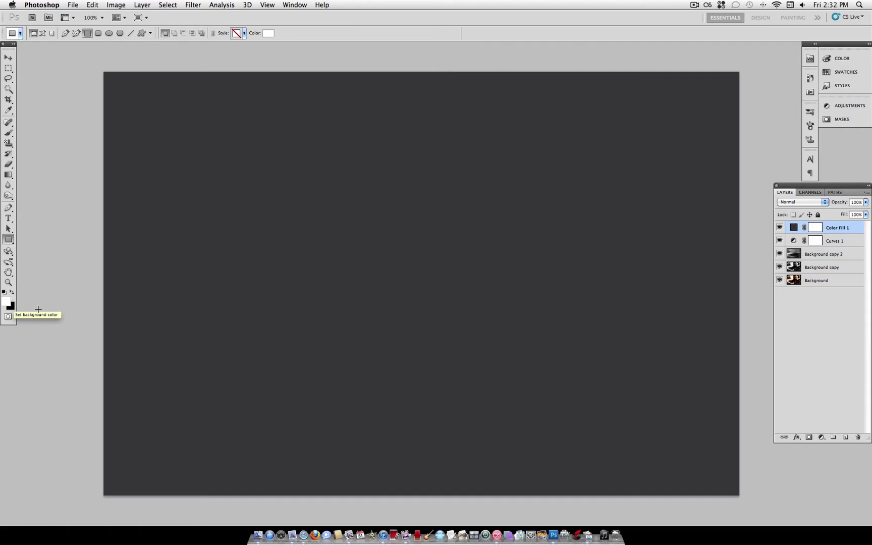
Step: Rasterize Color Fill 1 and render a Fibers texture at Variance 25, Strength 1
click(190, 4)
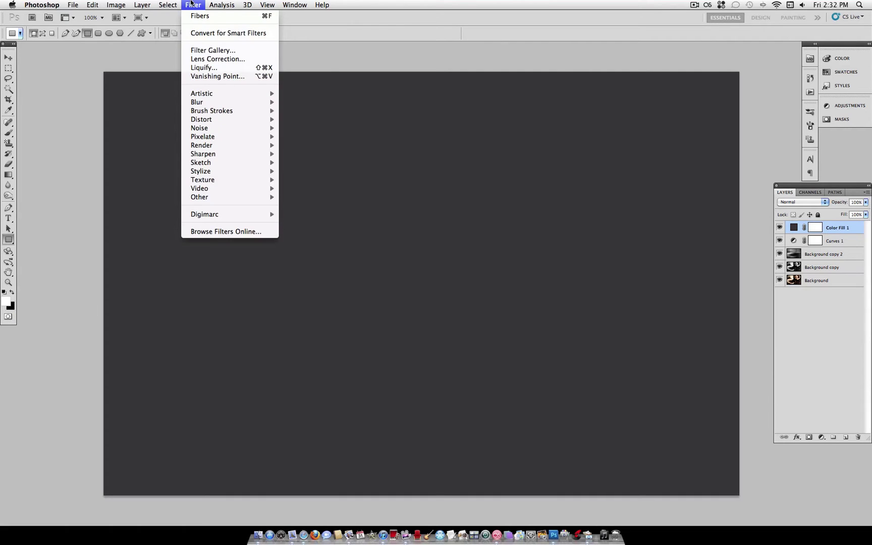
mouse_move(241, 162)
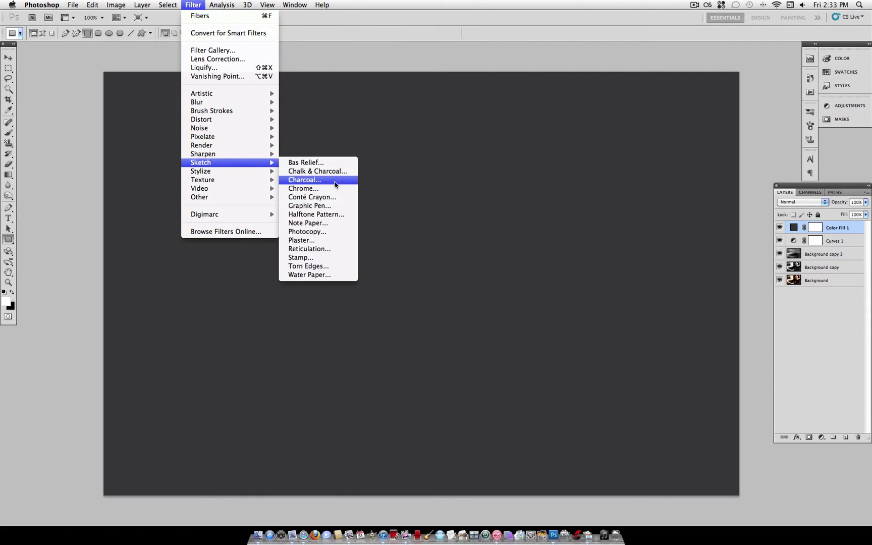
mouse_move(263, 146)
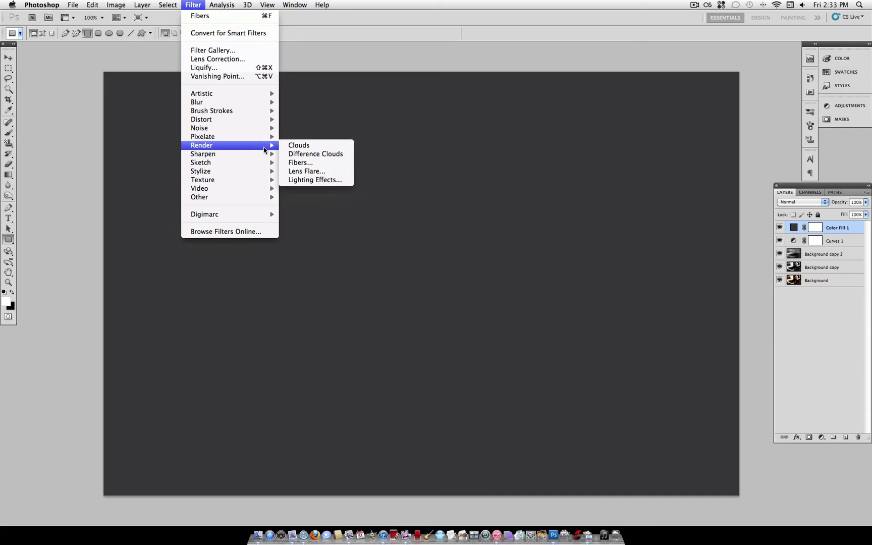
click(317, 164)
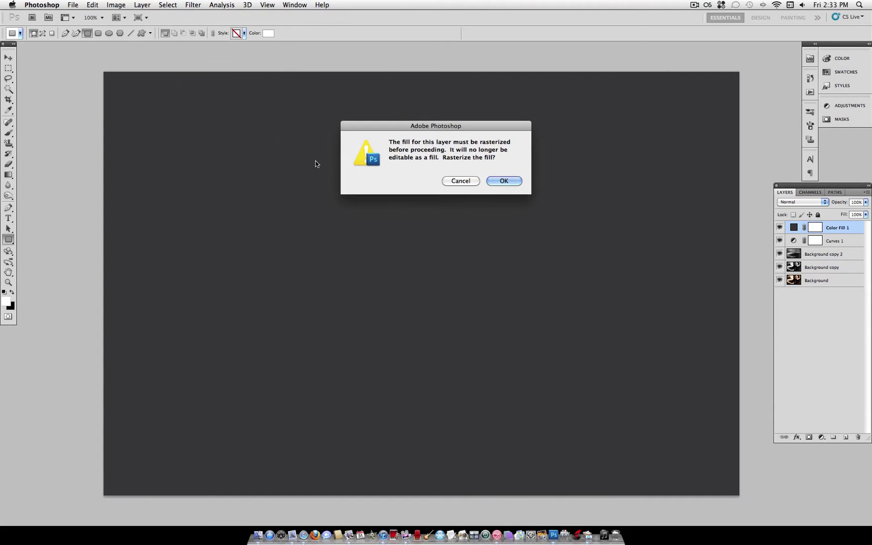
click(499, 181)
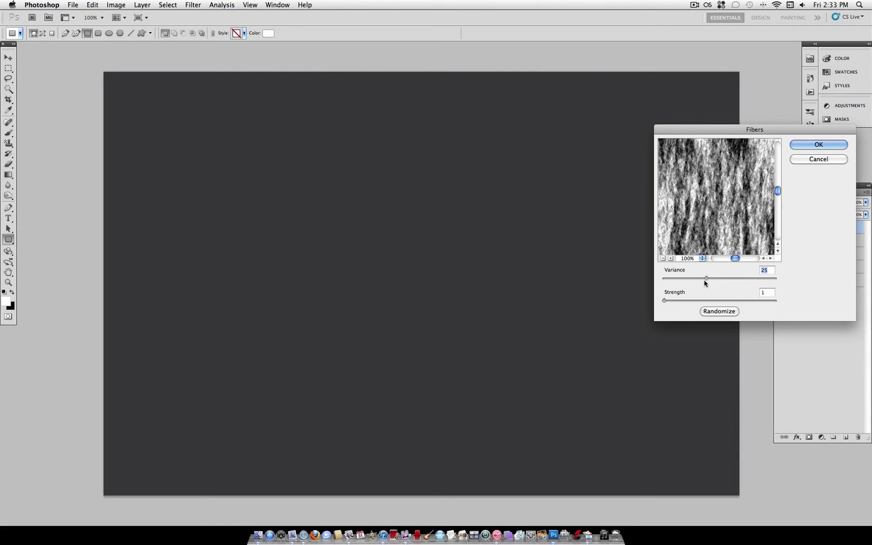
click(662, 259)
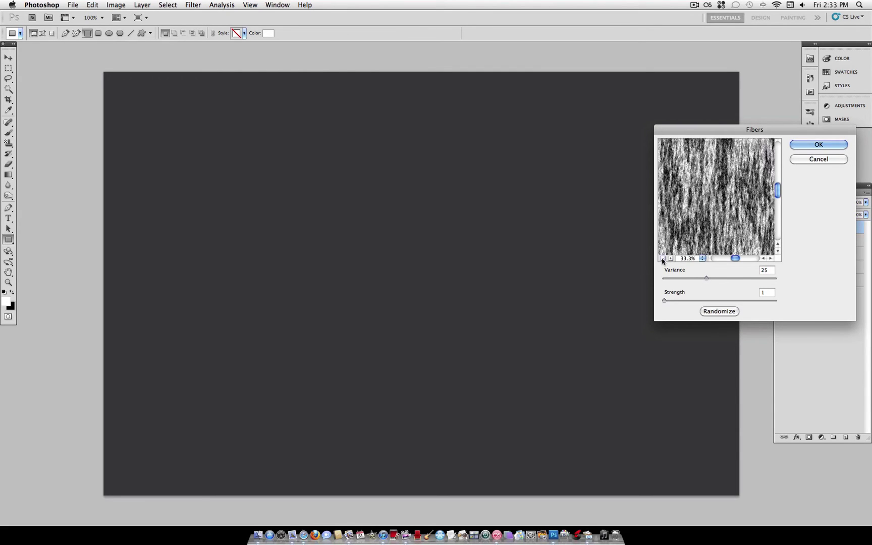
click(835, 144)
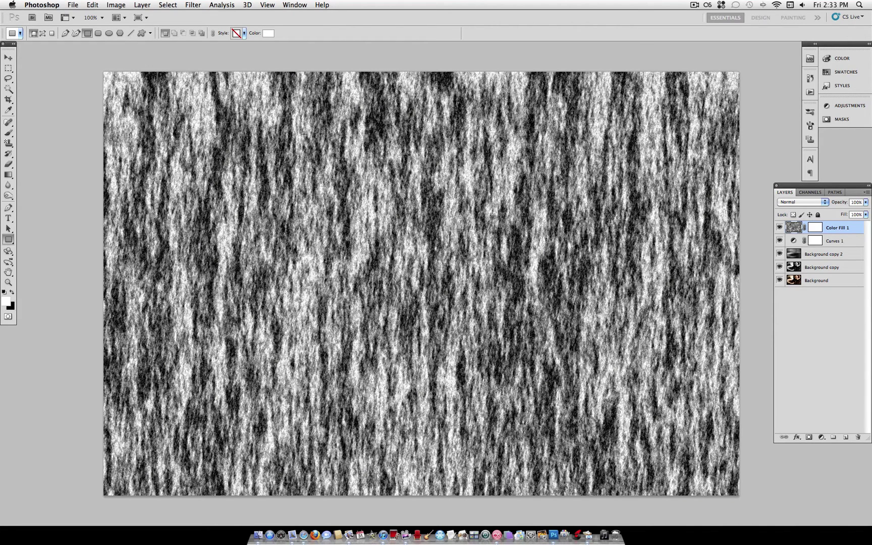
Step: Open Torn Edges on the texture layer and set Image Balance 5, Smoothness 8, Contrast 18
click(195, 4)
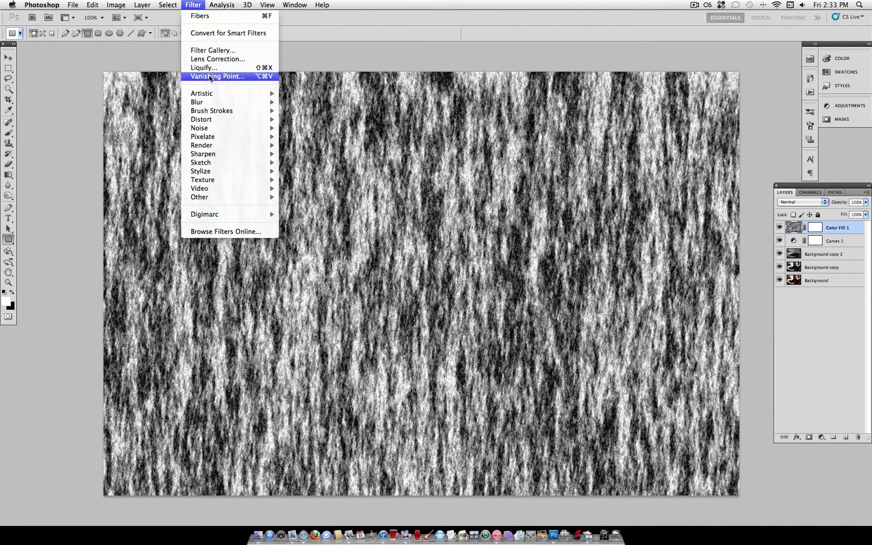
mouse_move(242, 162)
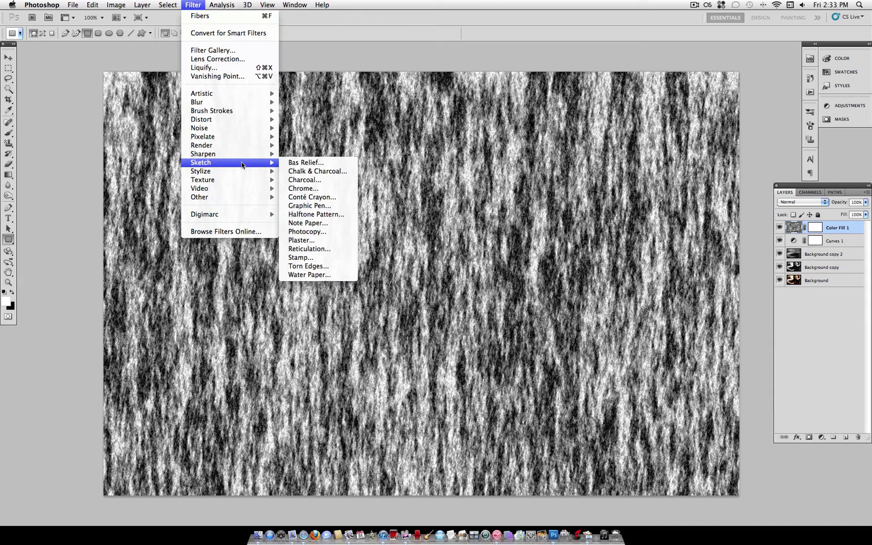
click(330, 267)
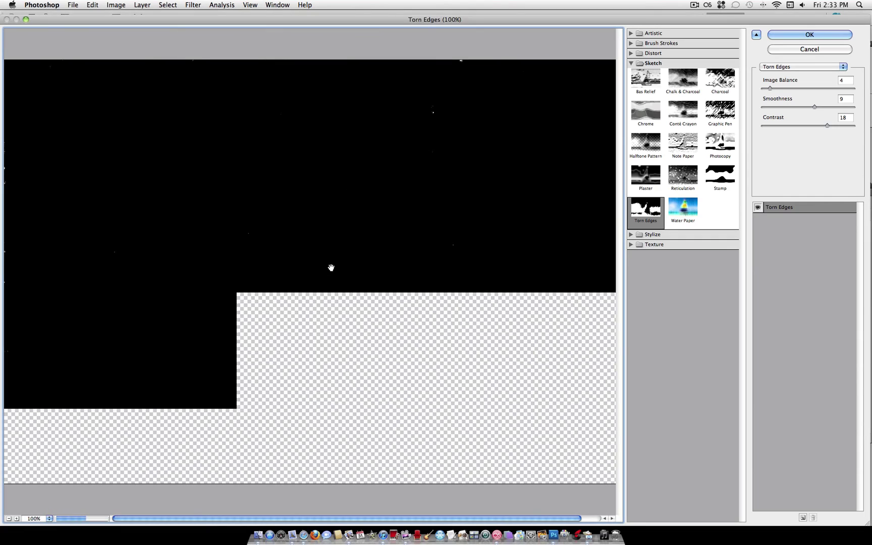
drag(471, 95, 445, 123)
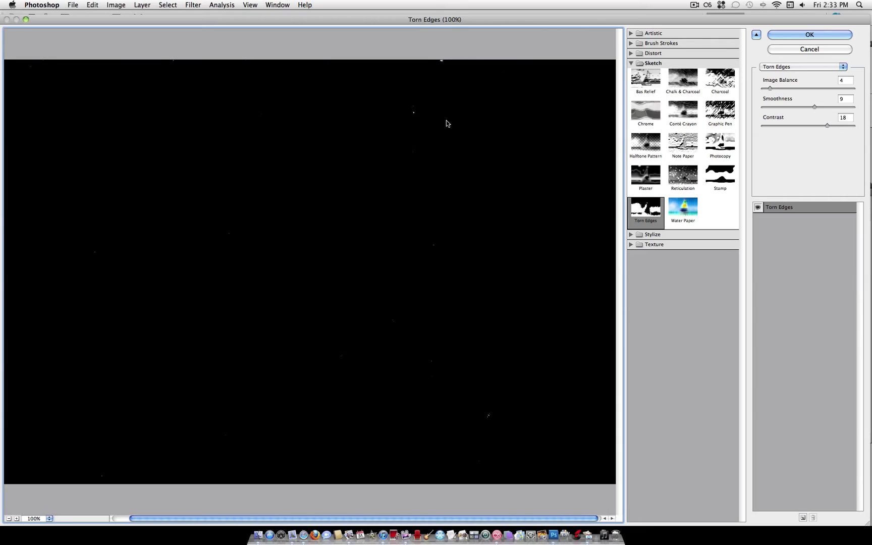
drag(770, 89, 772, 90)
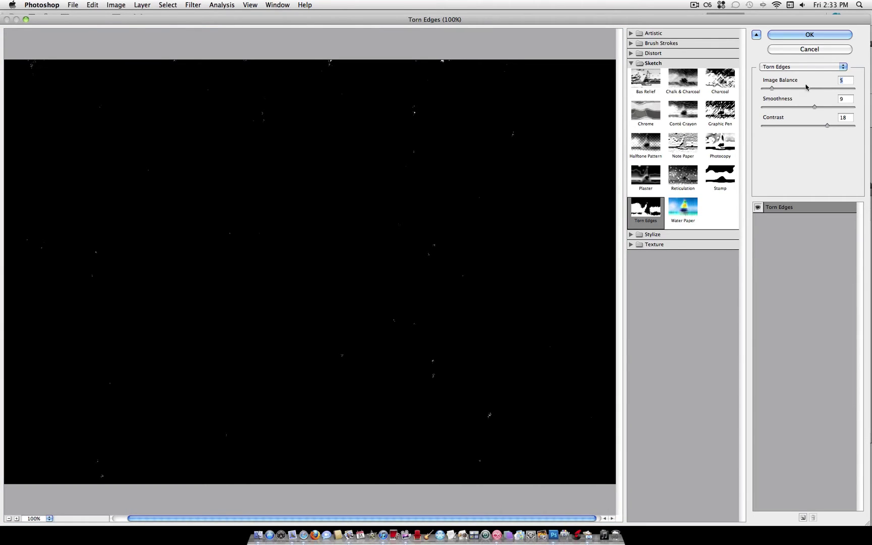
click(822, 107)
drag(811, 108, 806, 107)
drag(386, 155, 380, 155)
mouse_move(826, 126)
mouse_down()
mouse_move(813, 128)
mouse_move(835, 129)
mouse_move(790, 128)
mouse_move(829, 127)
mouse_up()
Step: Zoom the Torn Edges preview to 300% to inspect the white specks
drag(398, 110, 404, 111)
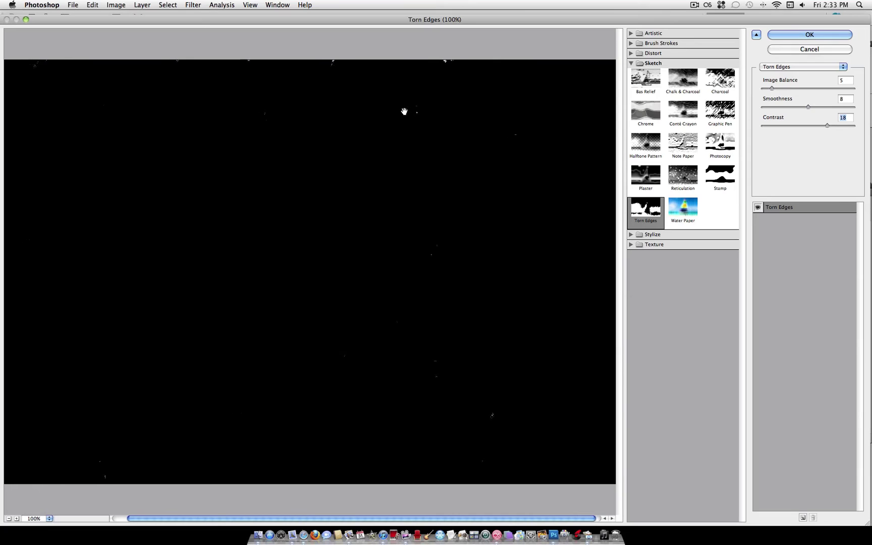
click(16, 518)
click(16, 518)
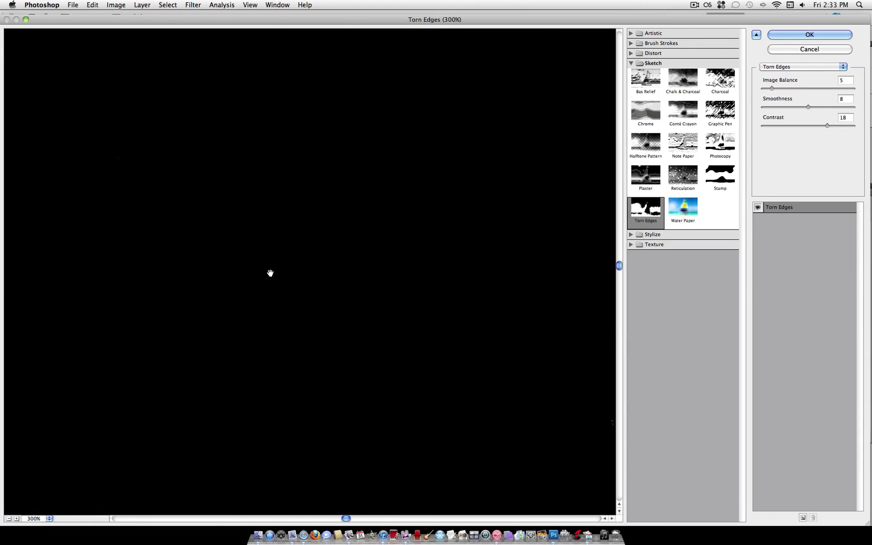
scroll(272, 276, right, 5)
scroll(273, 276, up, 3)
scroll(345, 311, right, 3)
scroll(344, 311, up, 1)
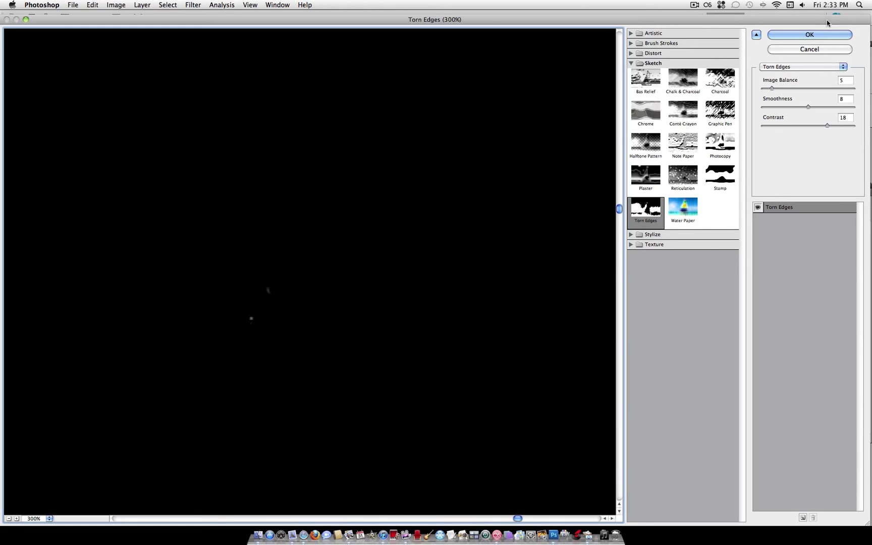
click(848, 80)
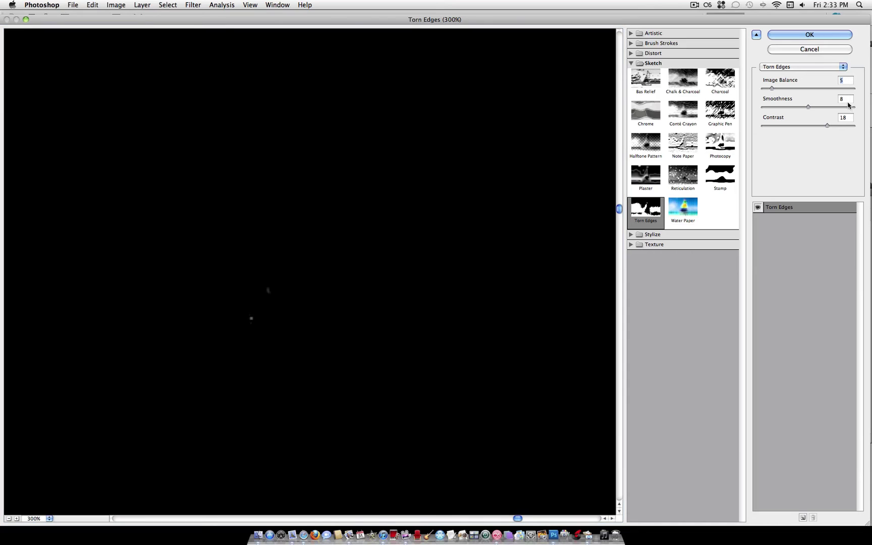
click(848, 102)
Step: Apply Torn Edges and set Color Fill 1 to Screen blending over the portrait
click(809, 34)
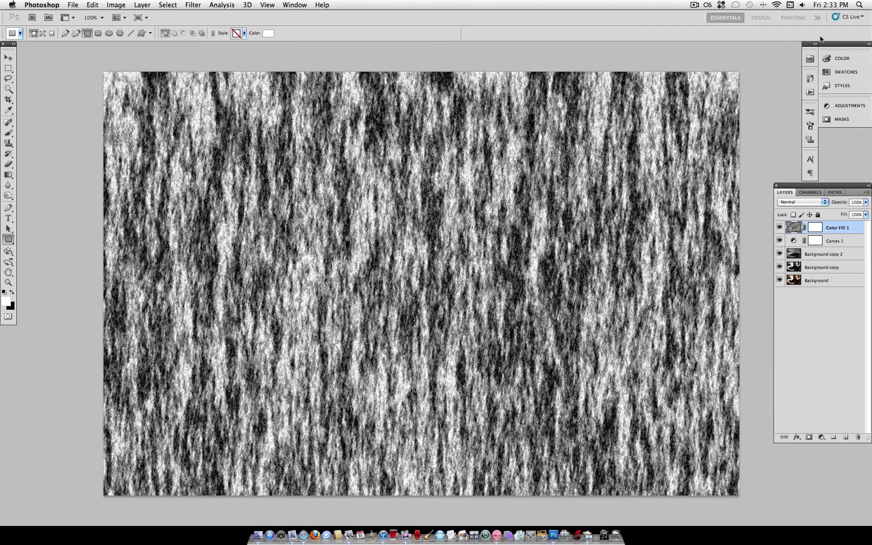
scroll(564, 161, right, 3)
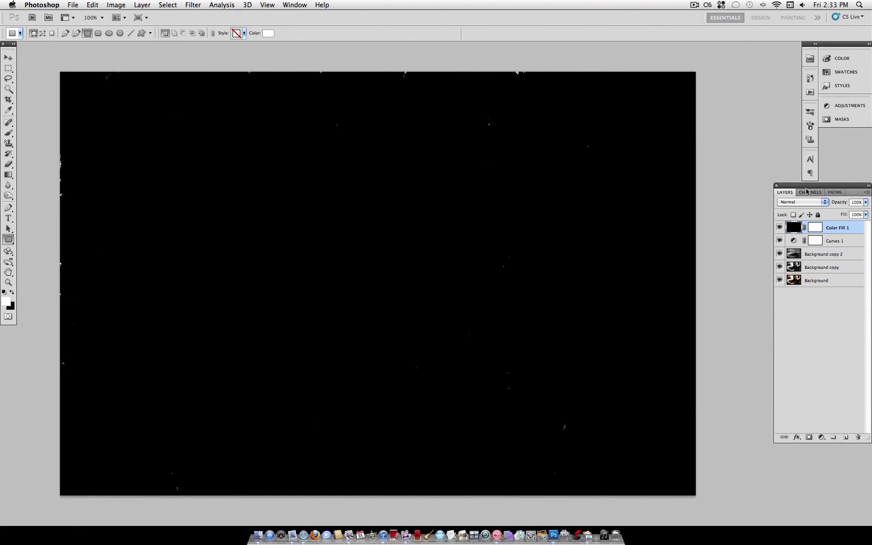
click(815, 202)
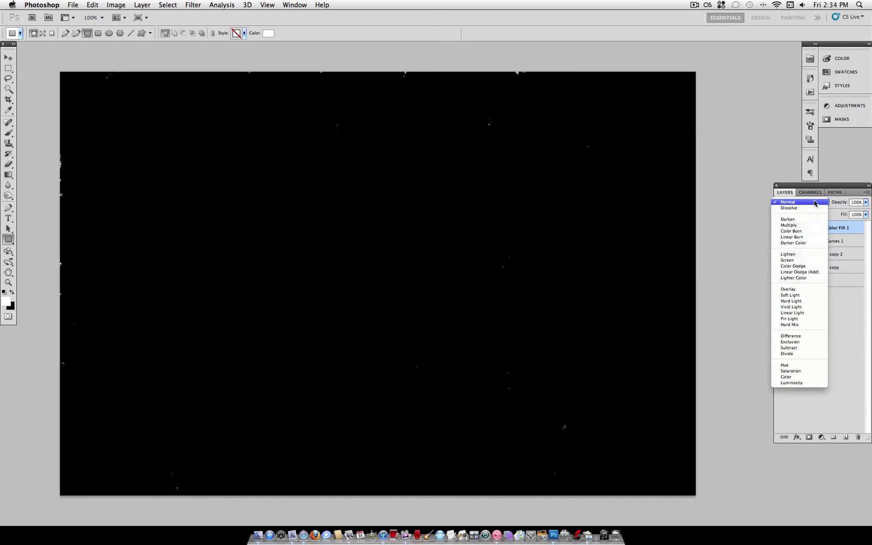
click(806, 261)
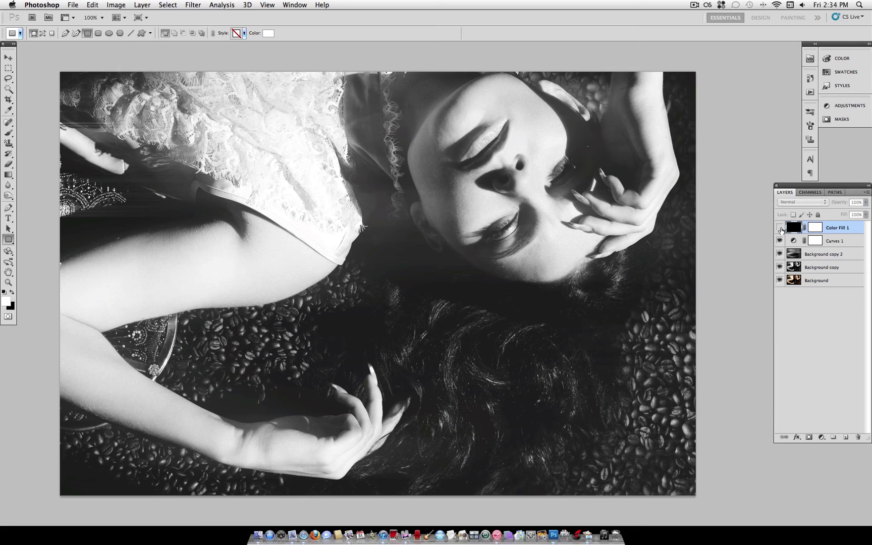
Step: Toggle the speck layer's visibility to compare, then pick the Eraser tool
click(780, 228)
click(779, 228)
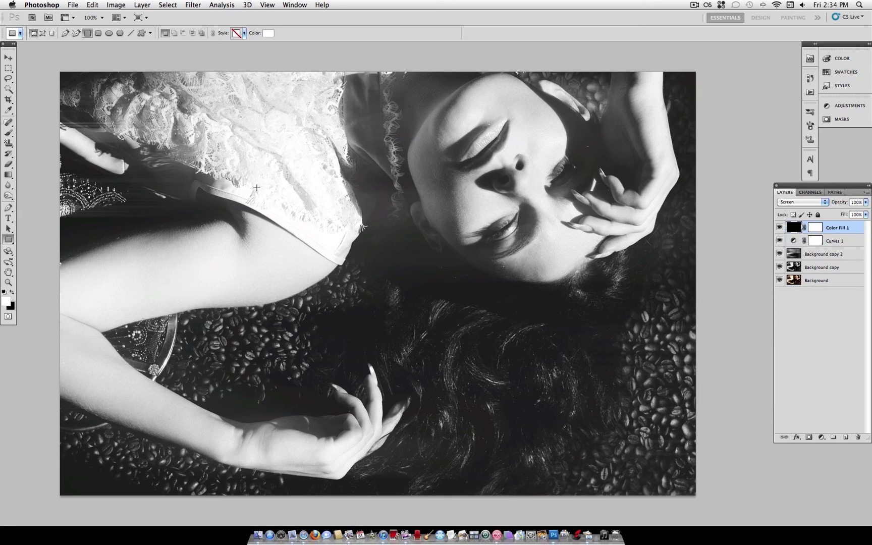
click(7, 165)
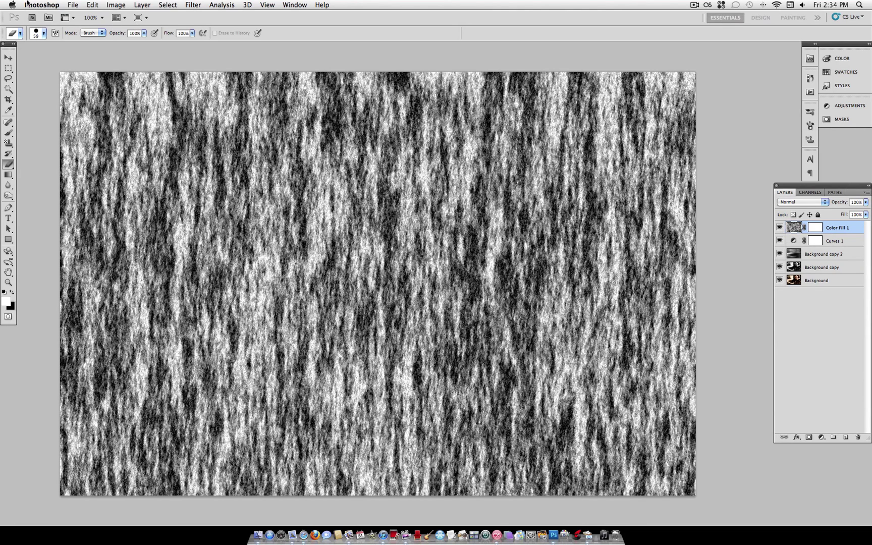
Step: Reapply Torn Edges to Color Fill 1 with Image Balance 3, Smoothness 11, Contrast 19
click(93, 4)
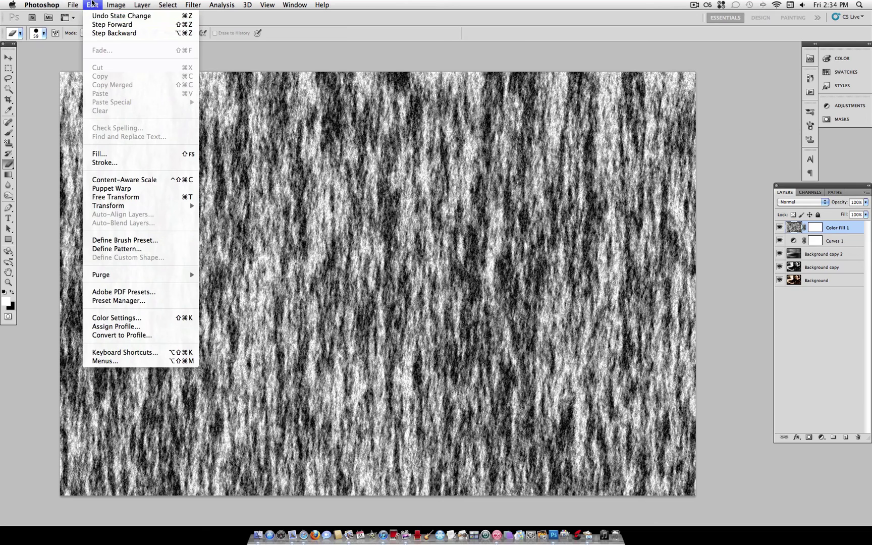
click(93, 4)
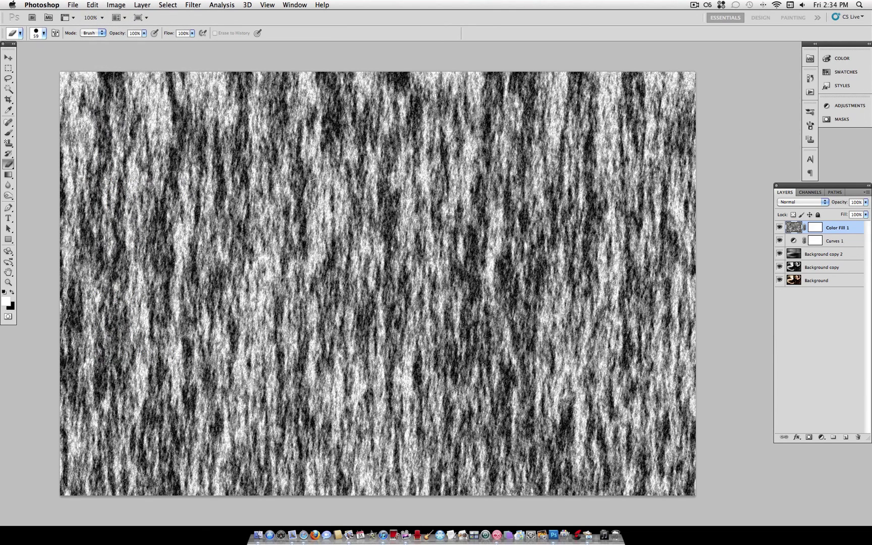
click(187, 5)
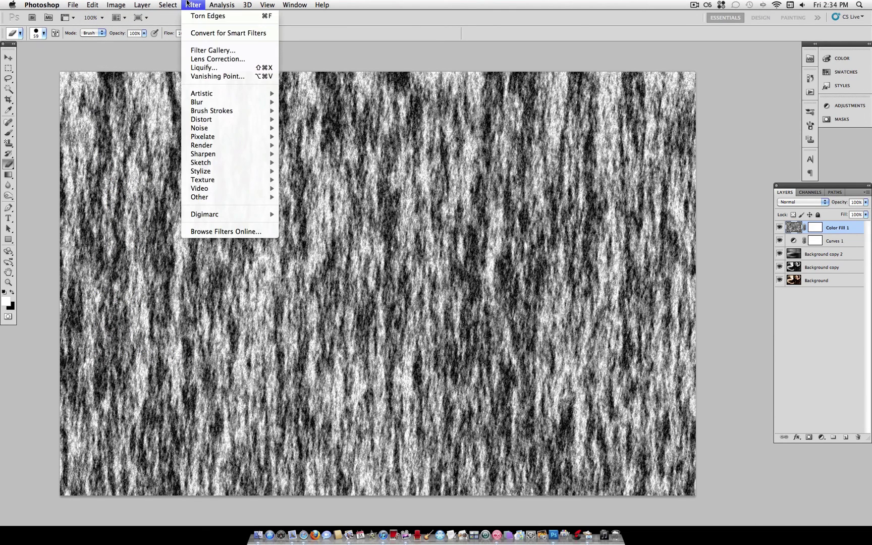
mouse_move(229, 162)
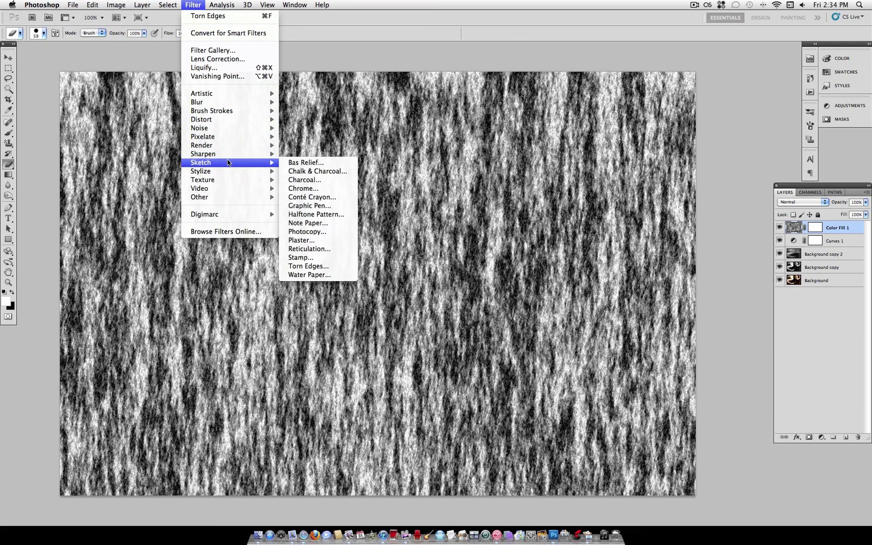
click(348, 267)
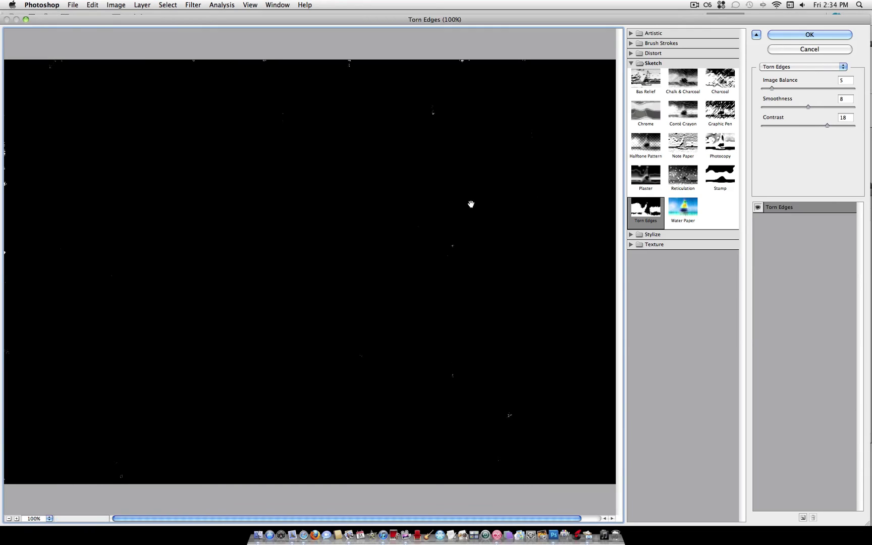
drag(772, 89, 831, 129)
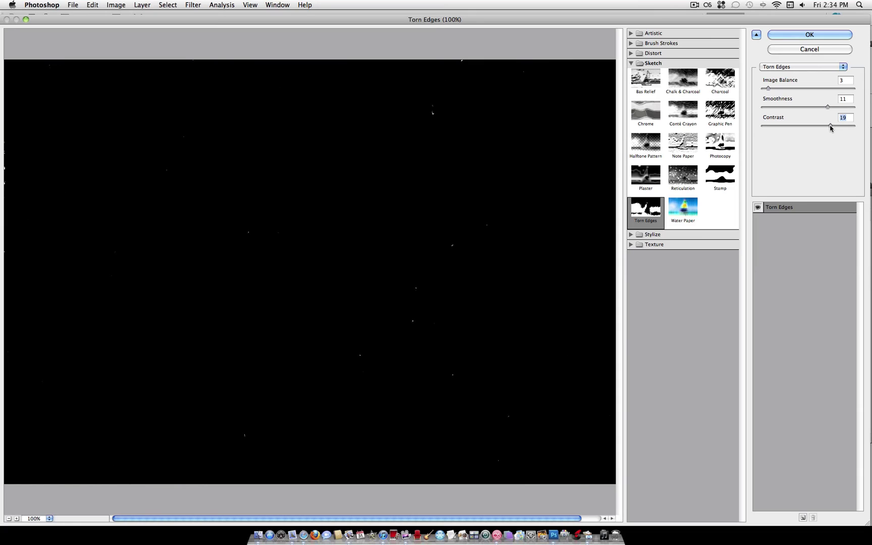
click(825, 31)
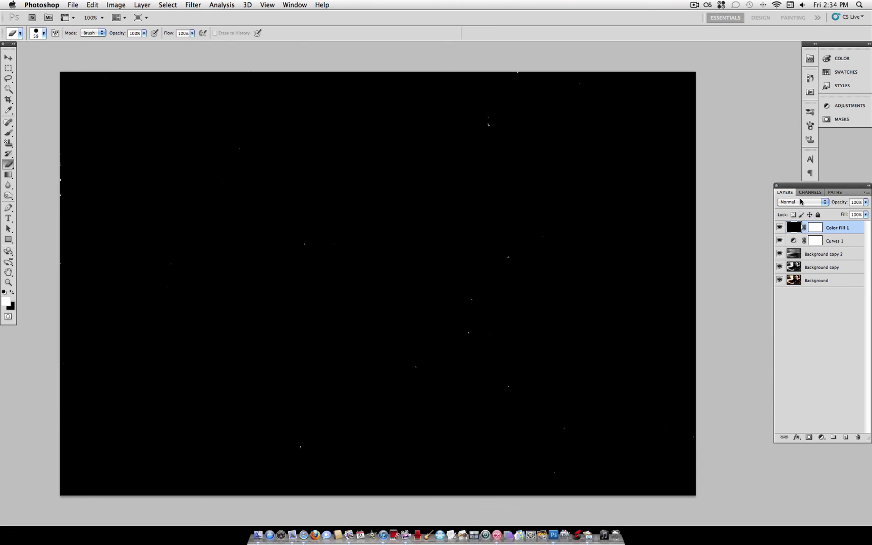
Step: Set Color Fill 1 to Screen blending, then Alt-click the Background eye twice to compare with the original
click(802, 202)
click(798, 260)
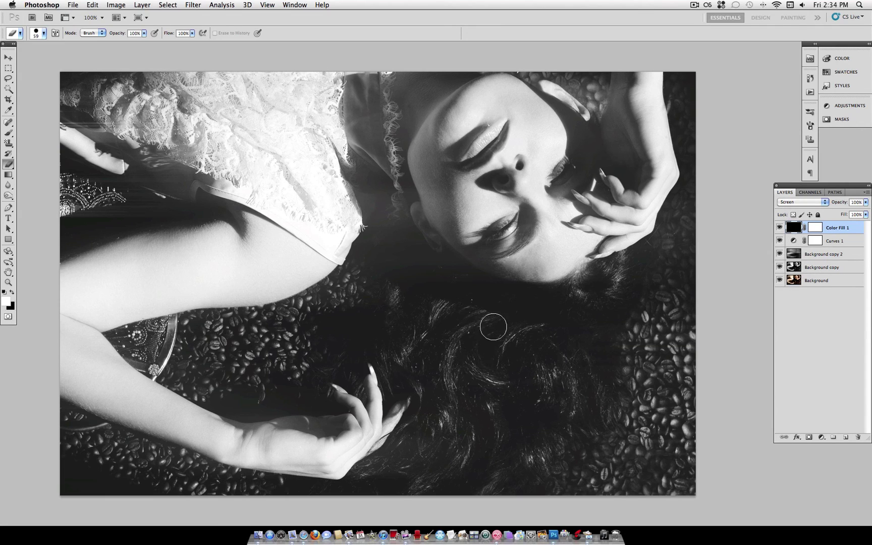
alt+click(780, 281)
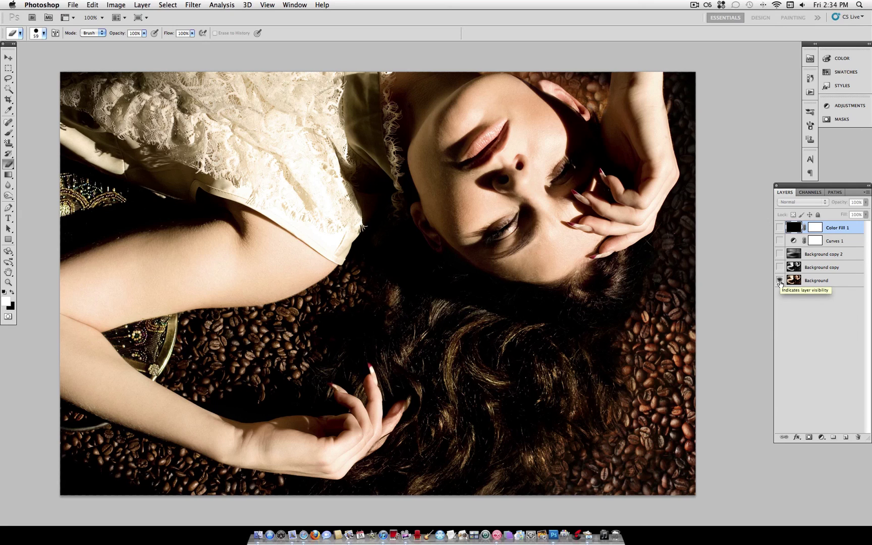
alt+click(779, 281)
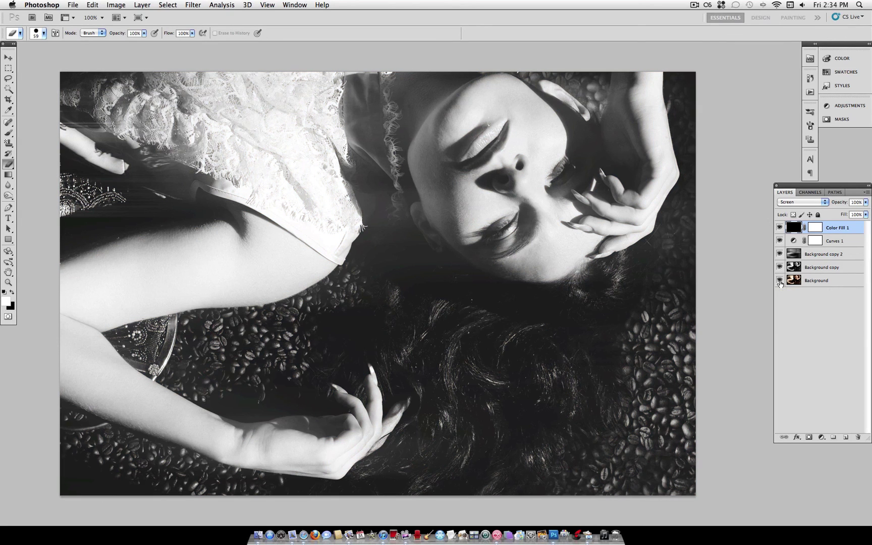